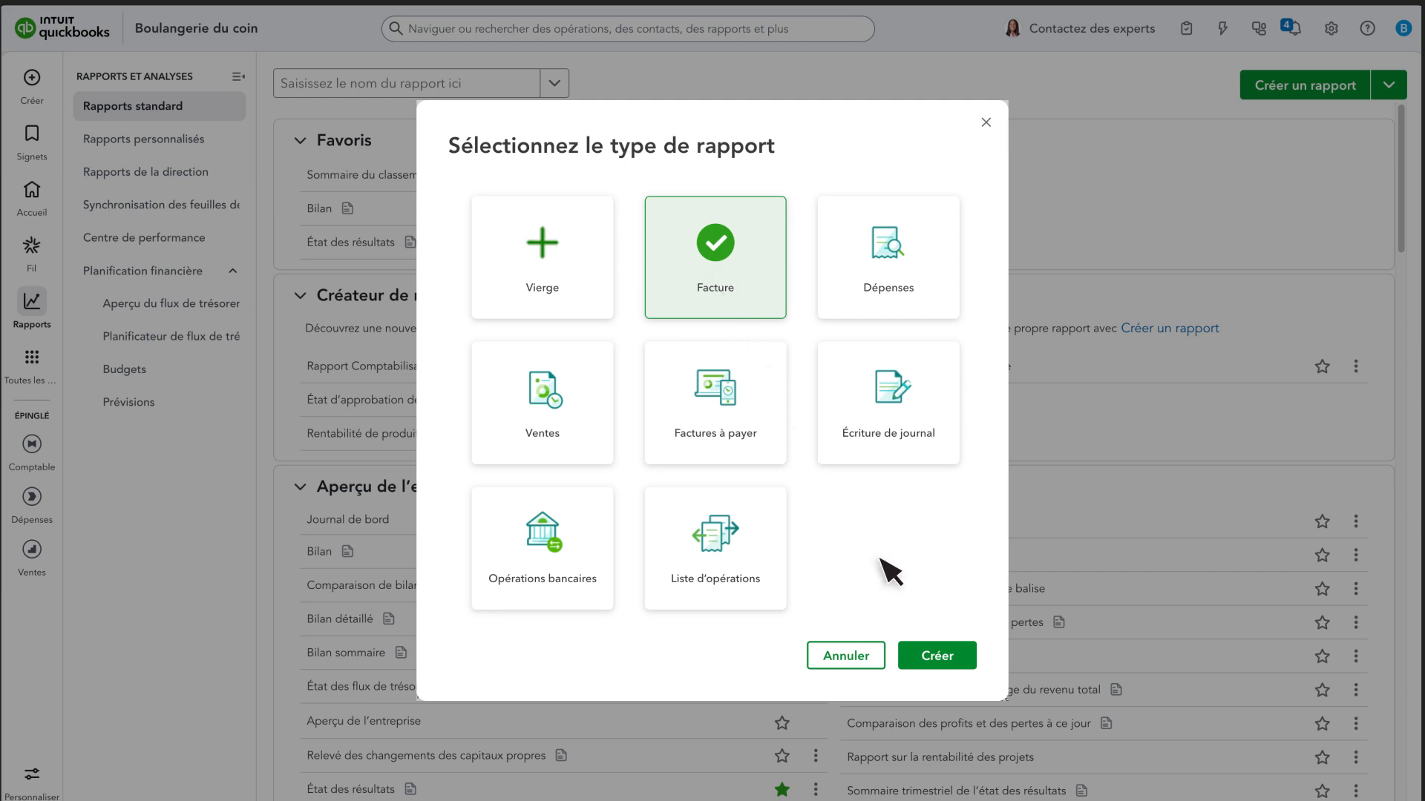
Create a custom report of the Facture type and set its report period to Année à ce jour
{"action": "left_click", "coordinate": [938, 657]}
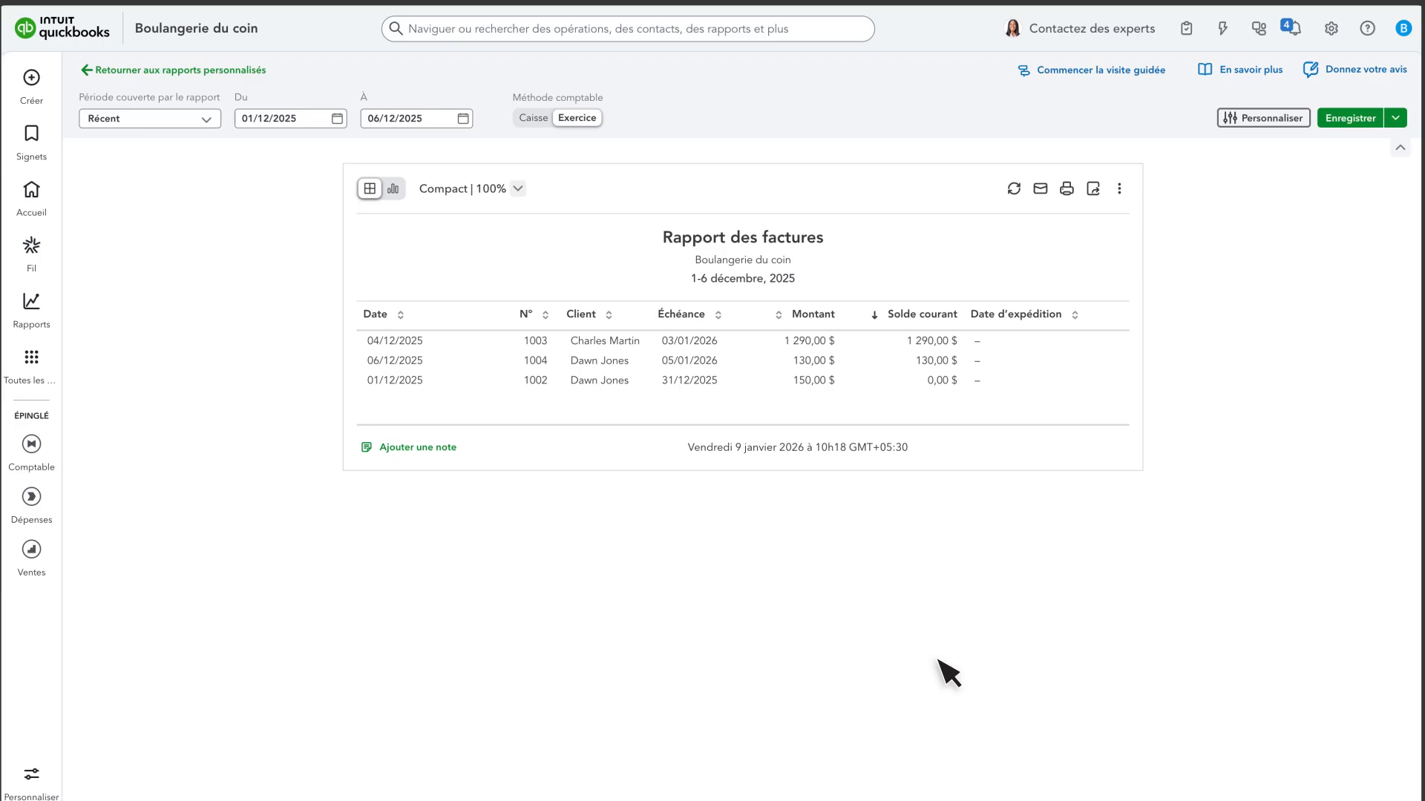
{"action": "left_click", "coordinate": [126, 120]}
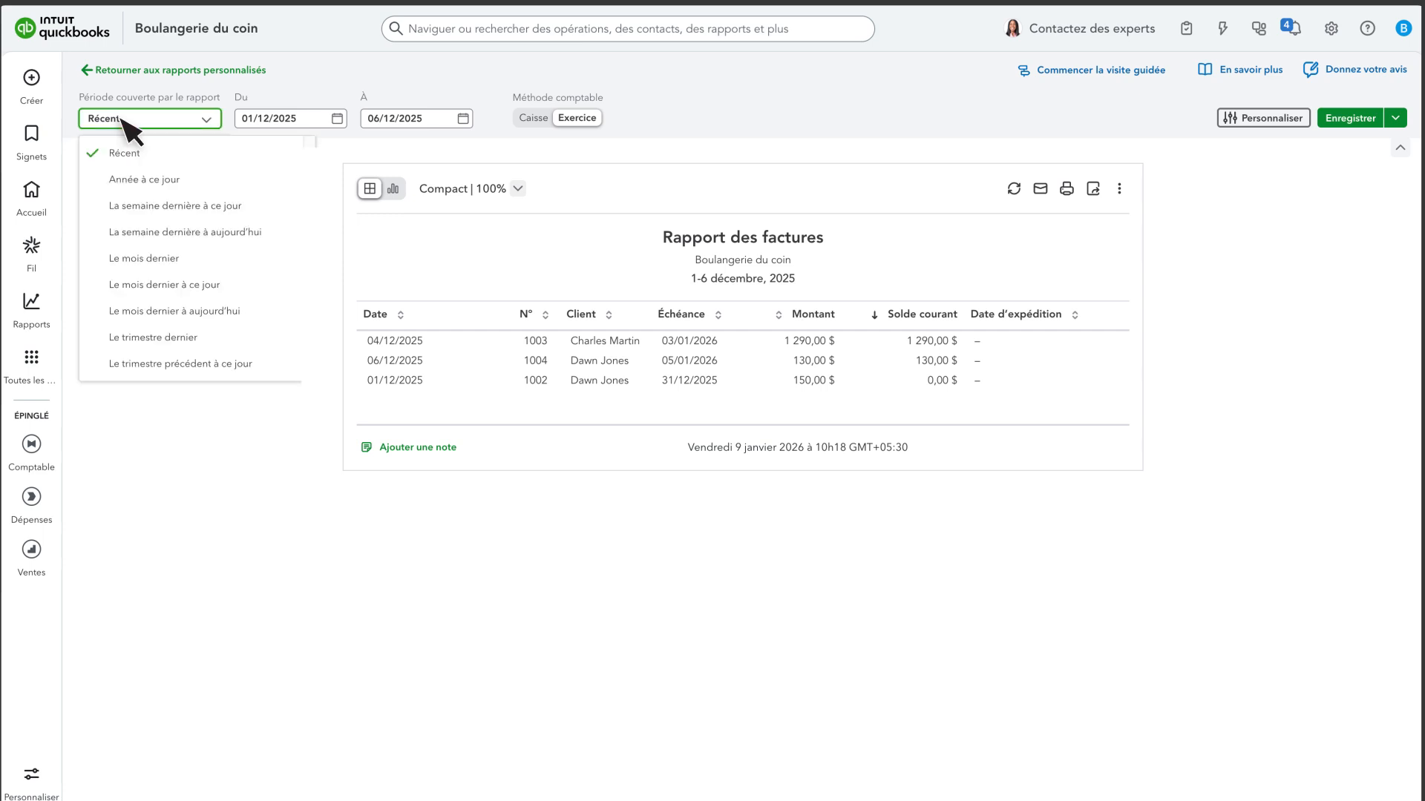
{"action": "left_click", "coordinate": [146, 181]}
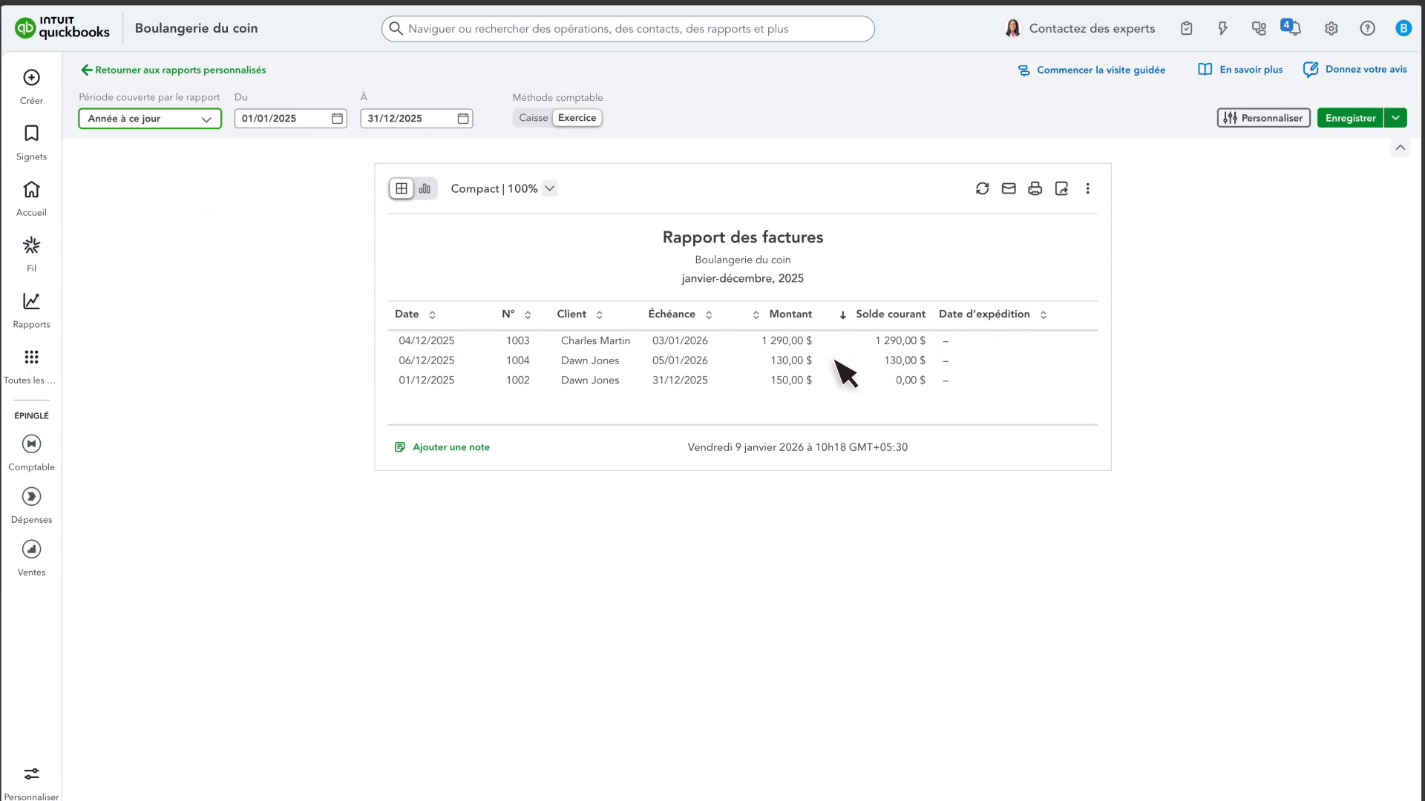
Customize the report columns by removing Date d'expédition and moving N° ahead of Date
{"action": "left_click", "coordinate": [1295, 125]}
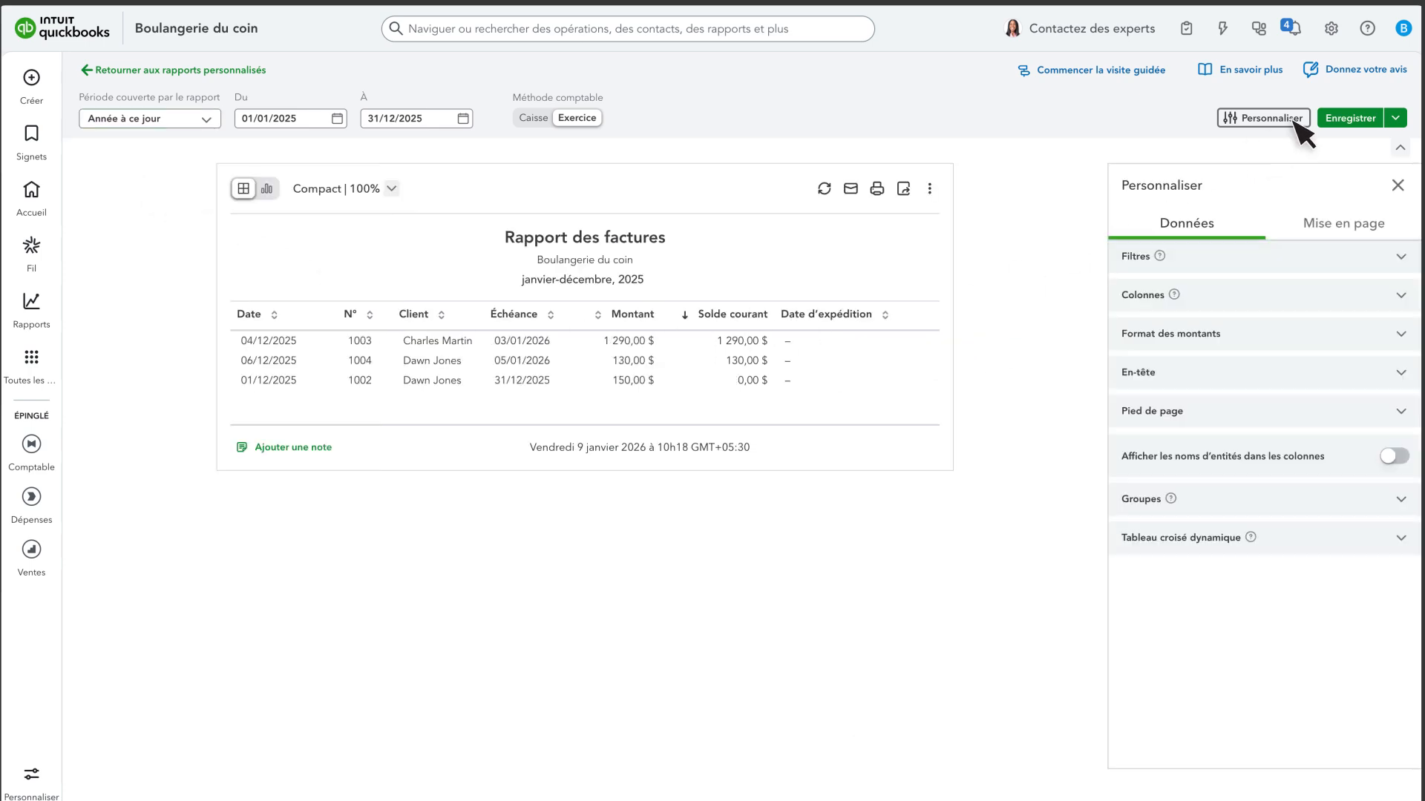
{"action": "left_click", "coordinate": [1140, 296]}
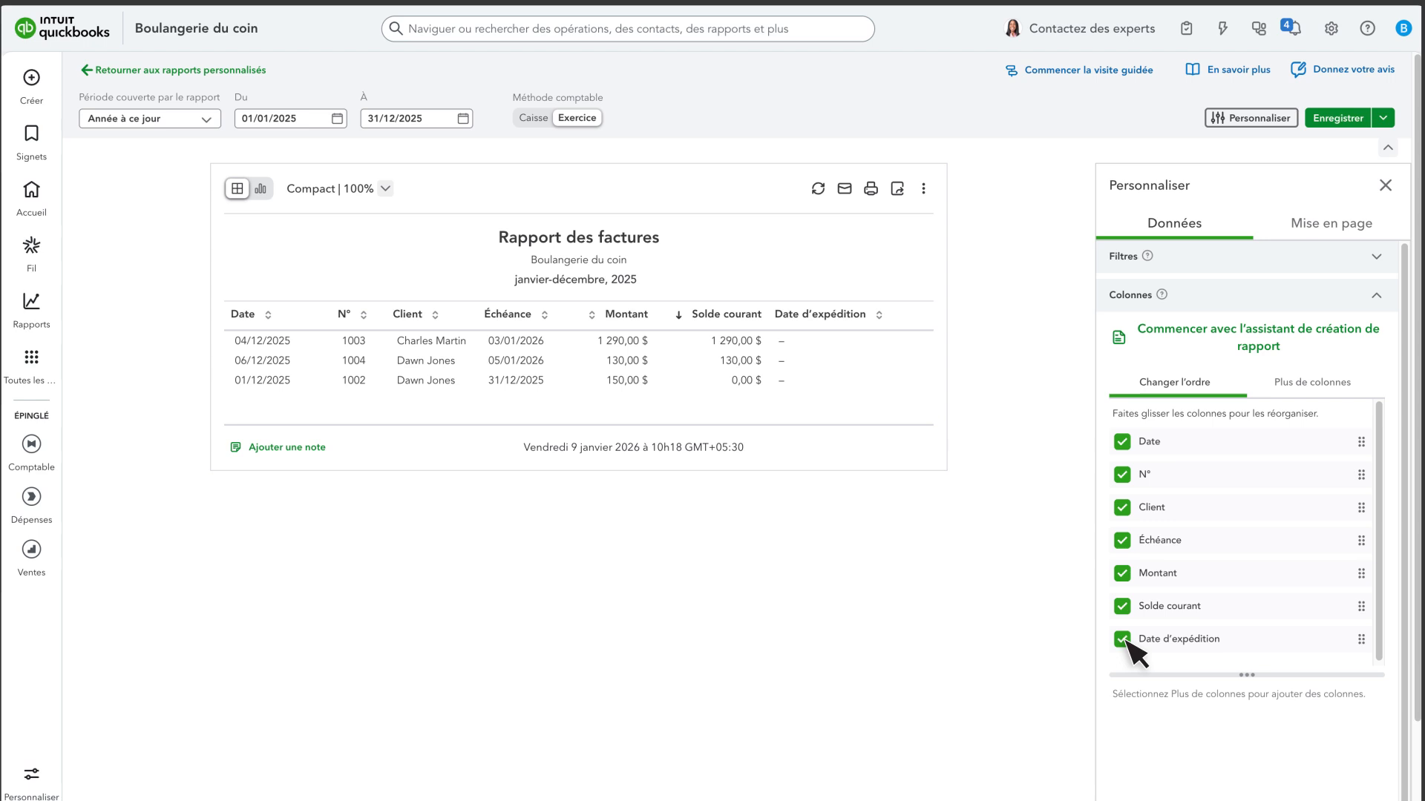
{"action": "left_click", "coordinate": [1122, 639]}
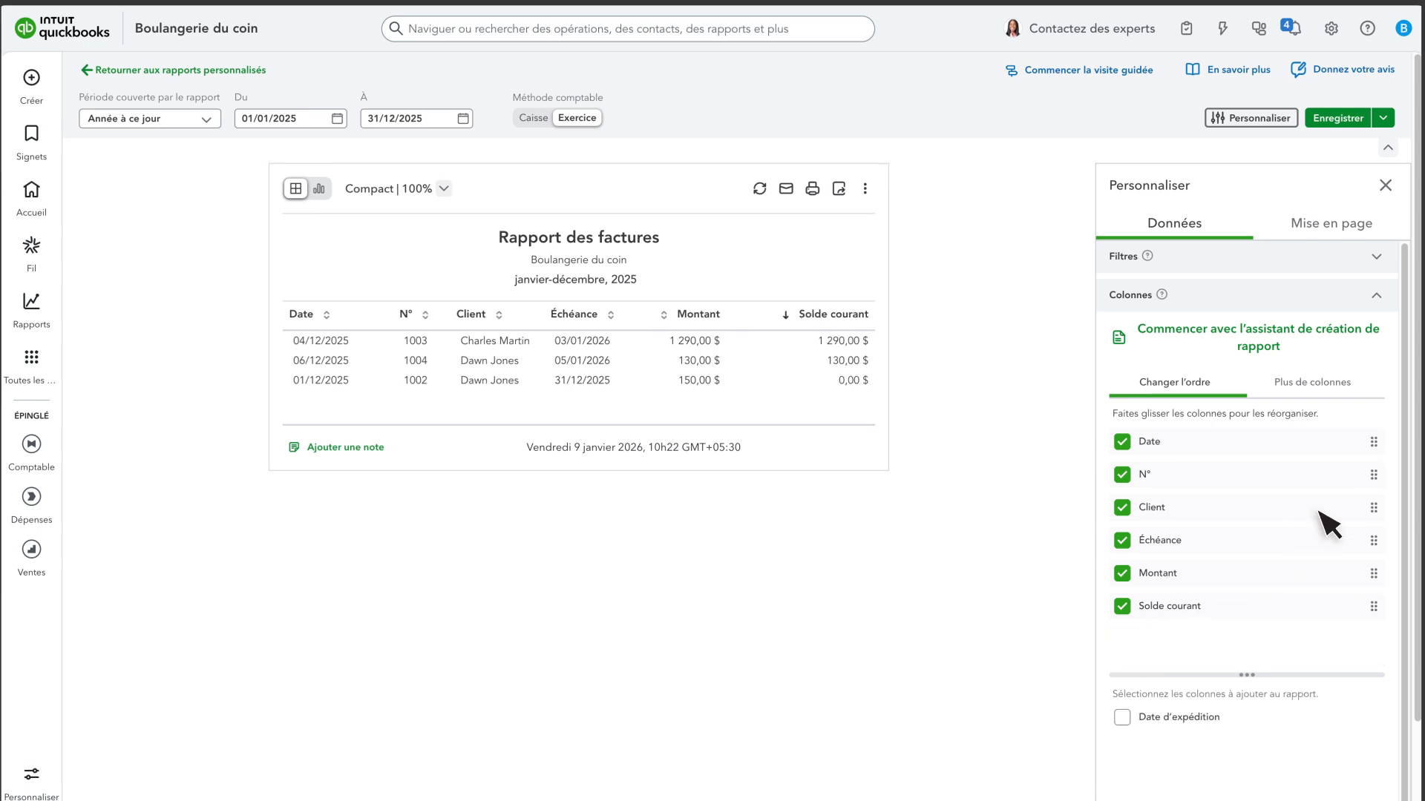
{"action": "left_click_drag", "start_coordinate": [1373, 476], "coordinate": [1376, 442]}
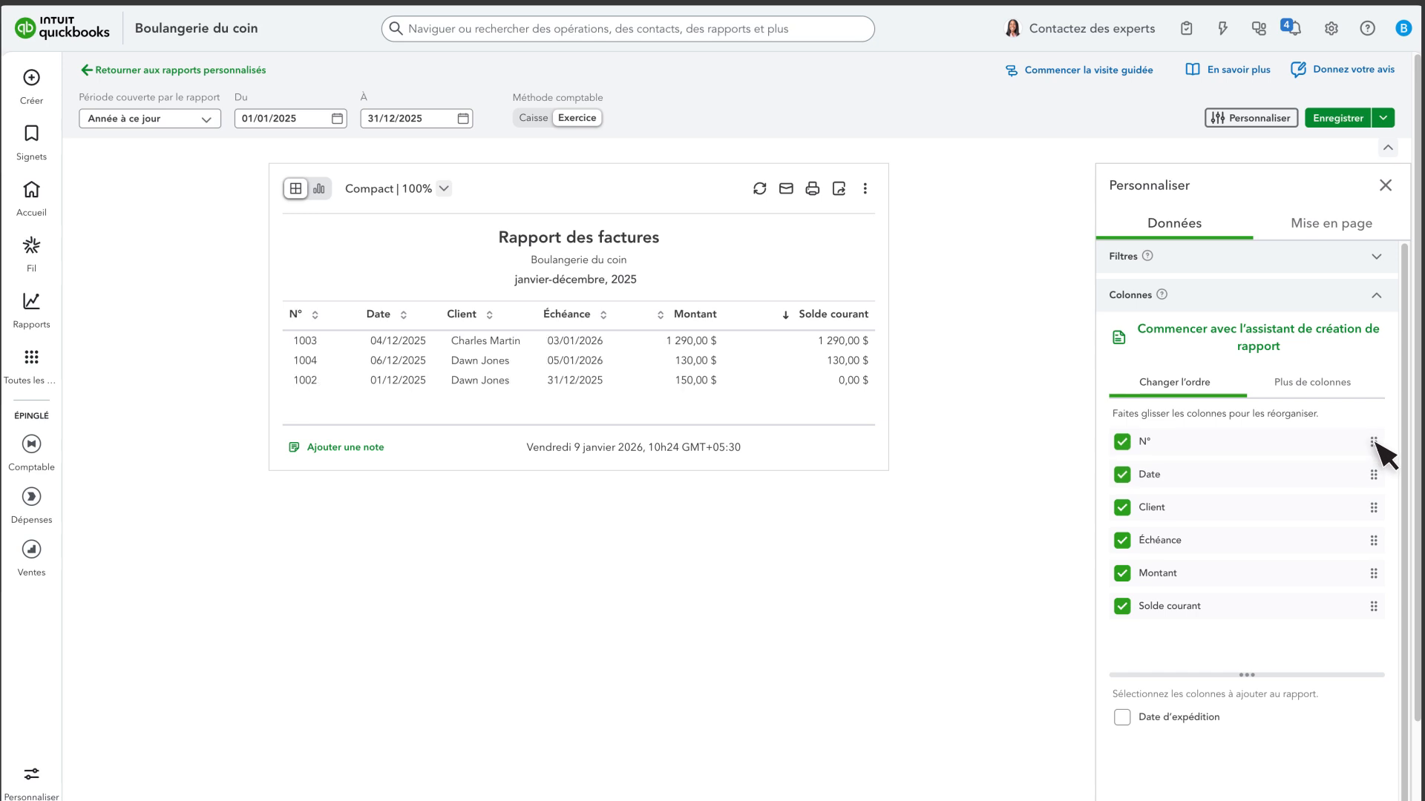
Find the État du paiement column and add it to the invoice report
{"action": "left_click", "coordinate": [1312, 384]}
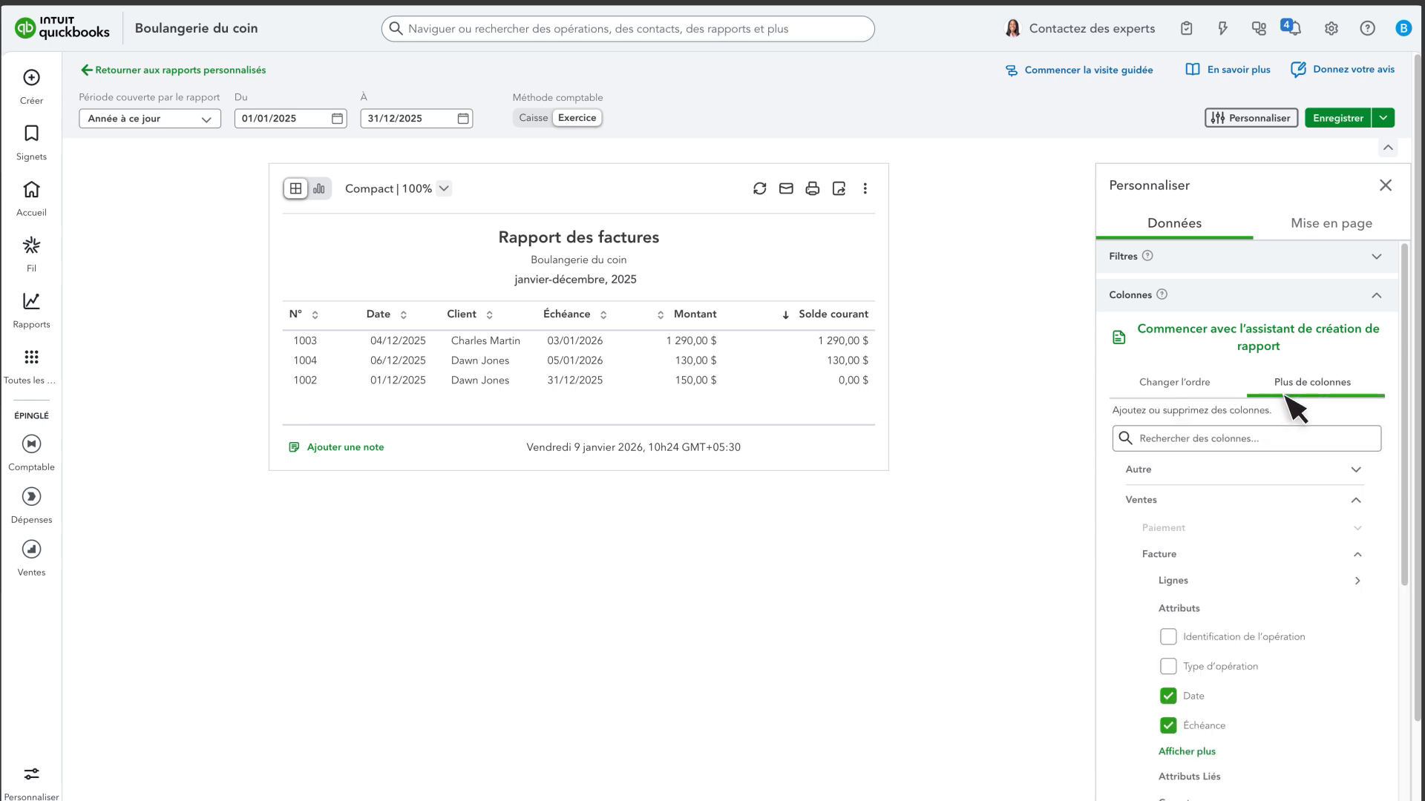
{"action": "left_click", "coordinate": [1177, 439]}
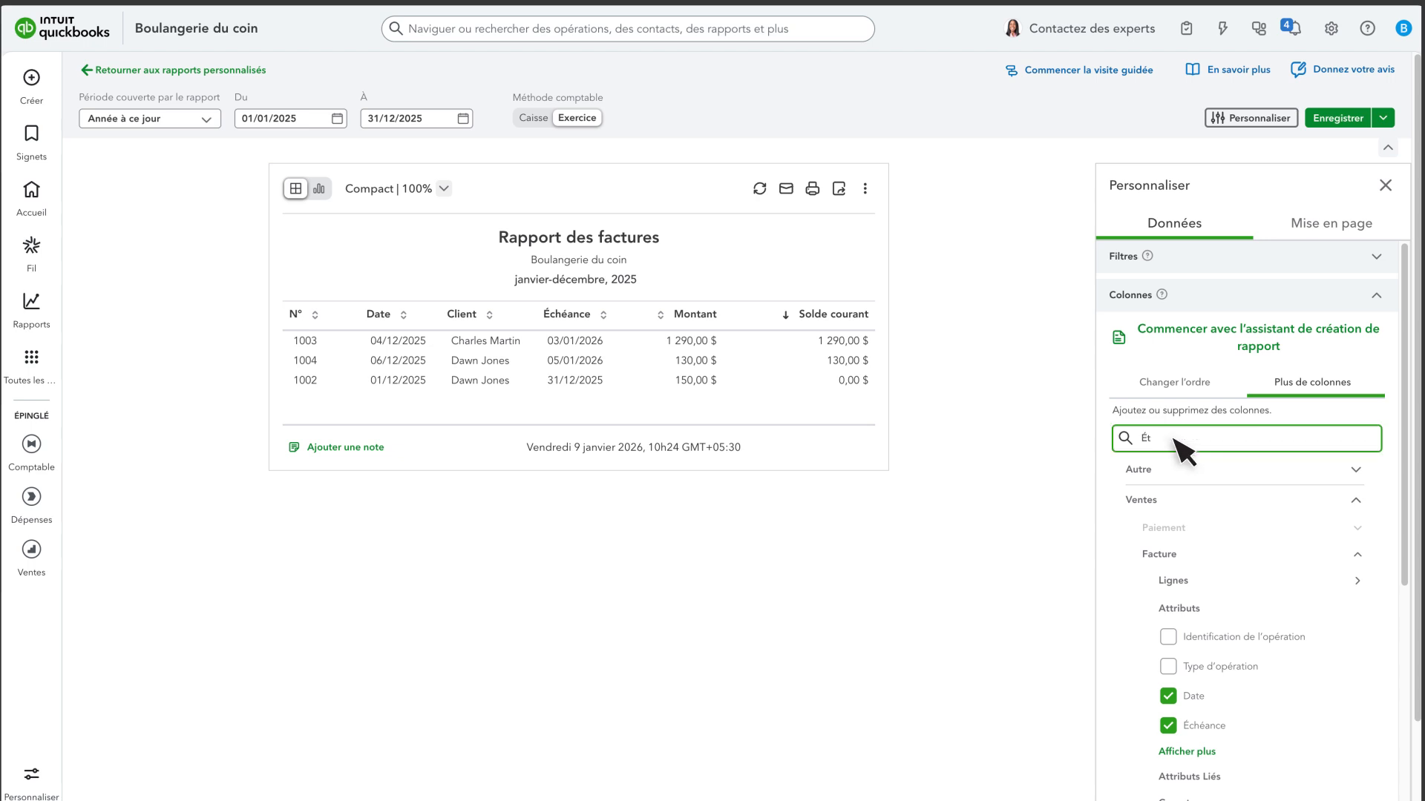
{"action": "type", "text": "État du paiement"}
{"action": "left_click", "coordinate": [1169, 554]}
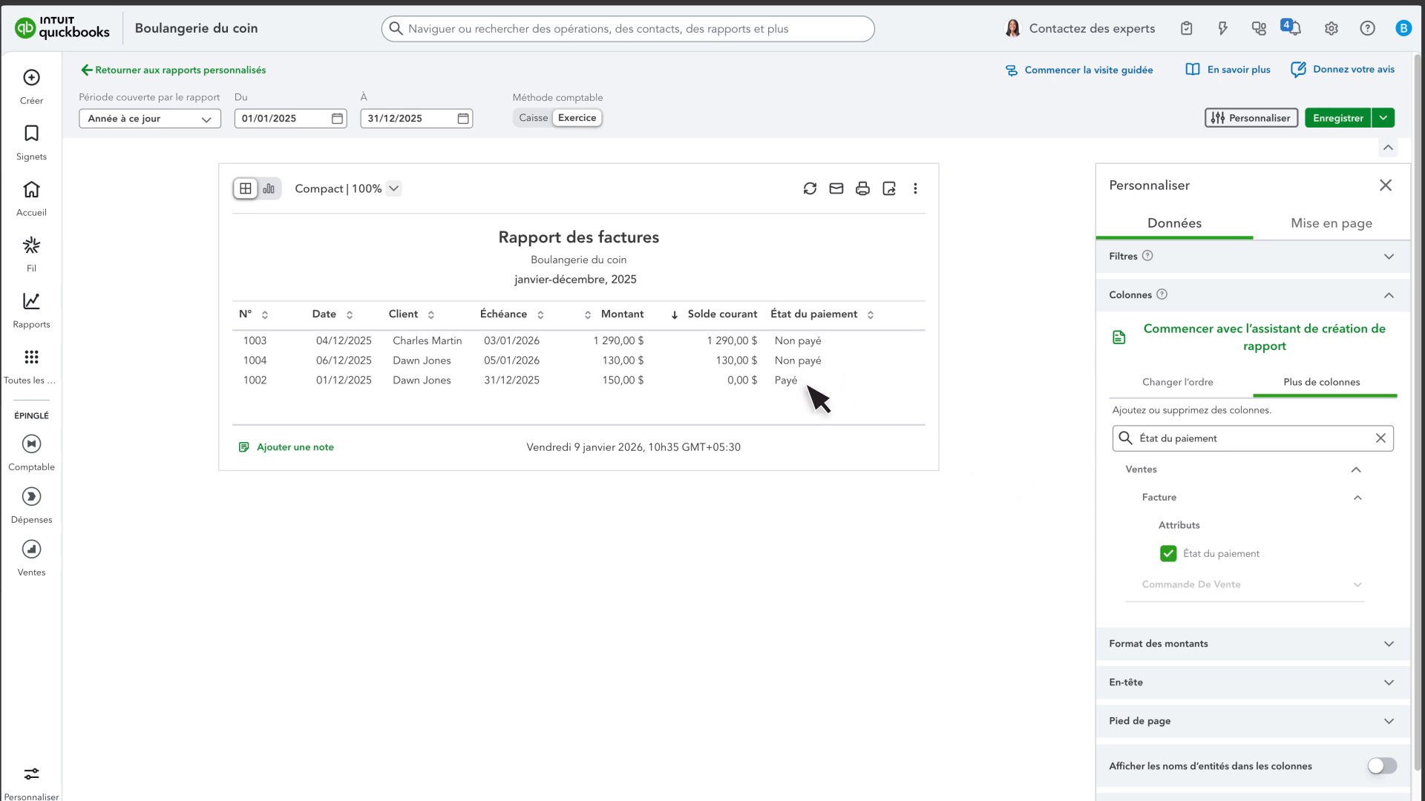
{"action": "left_click", "coordinate": [1152, 294]}
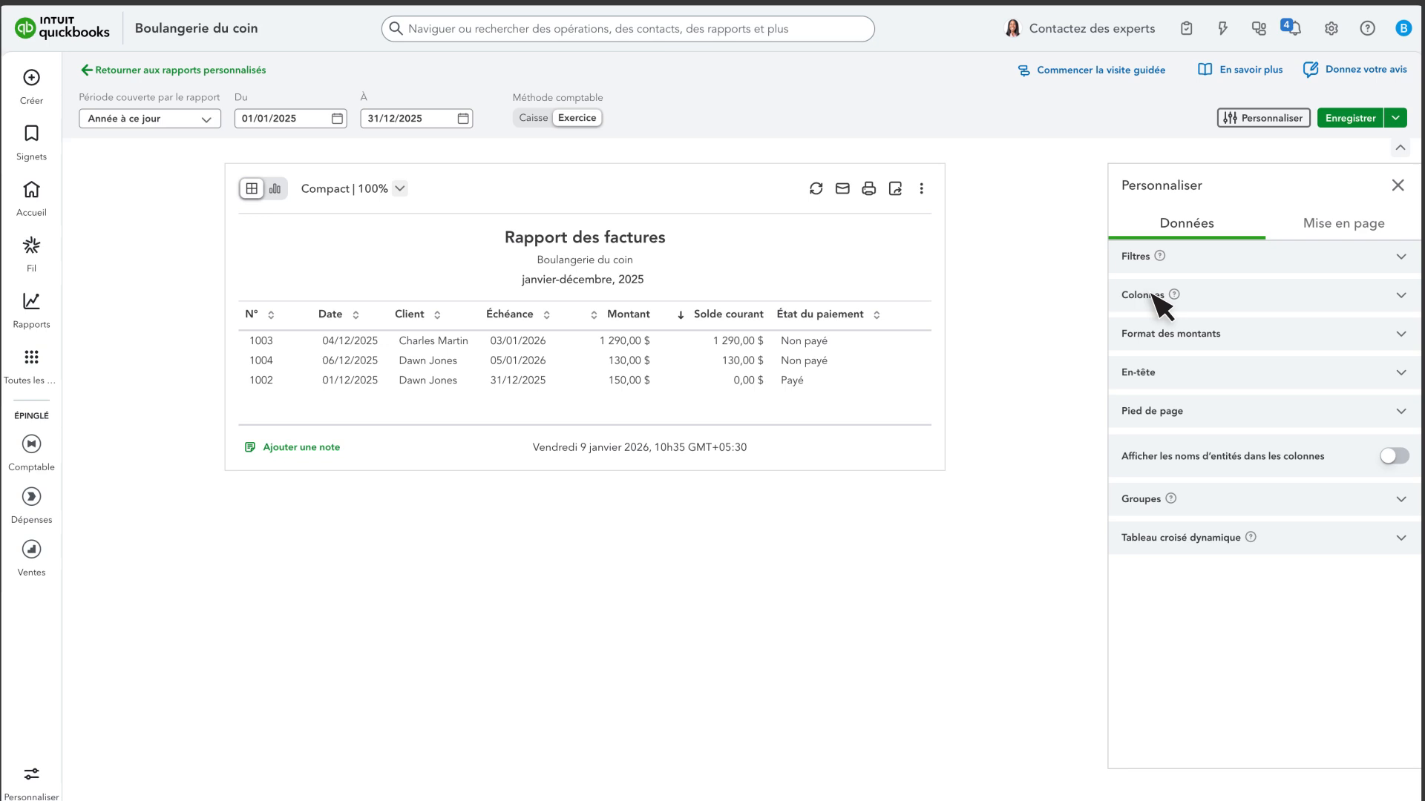
Group the report data by Client
{"action": "left_click", "coordinate": [1139, 500]}
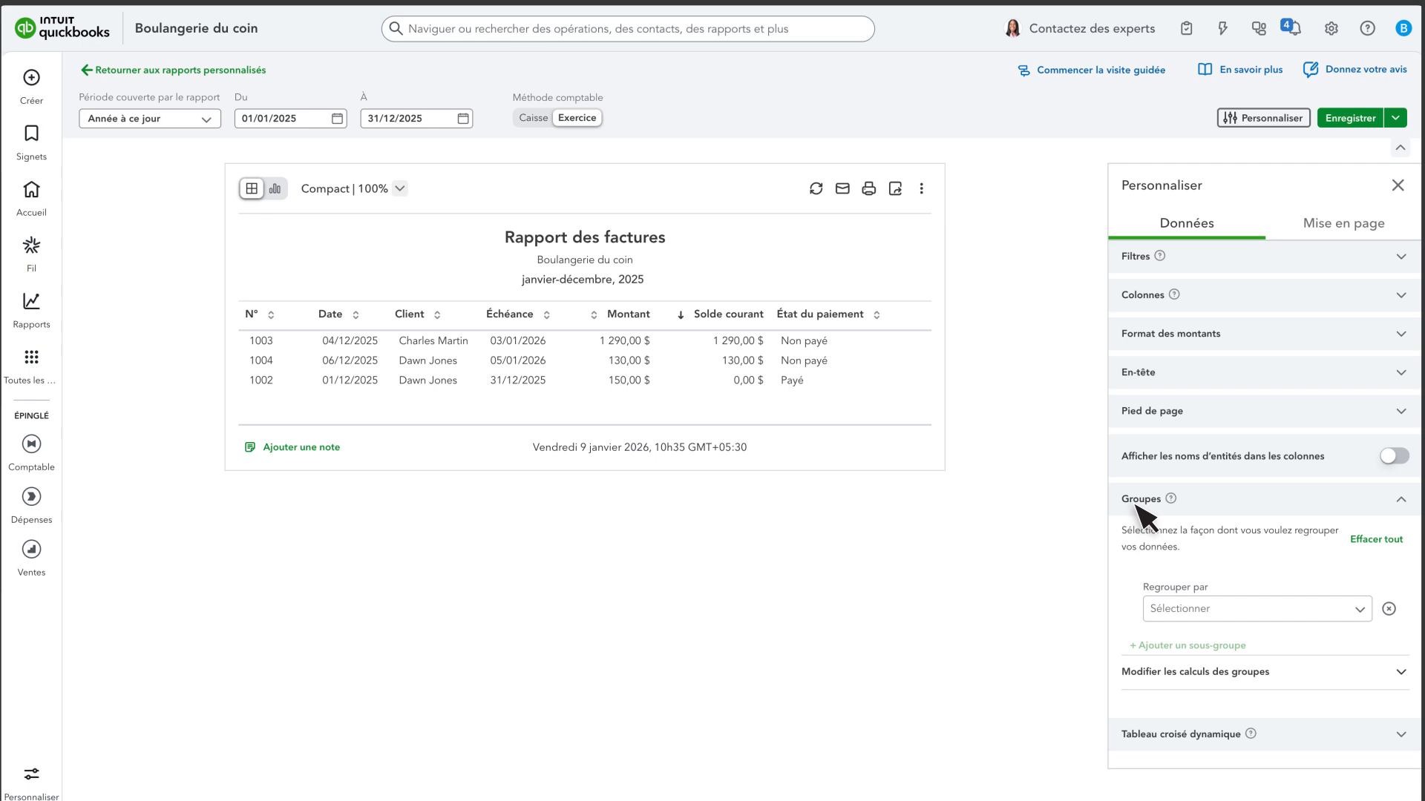
{"action": "left_click", "coordinate": [1159, 613]}
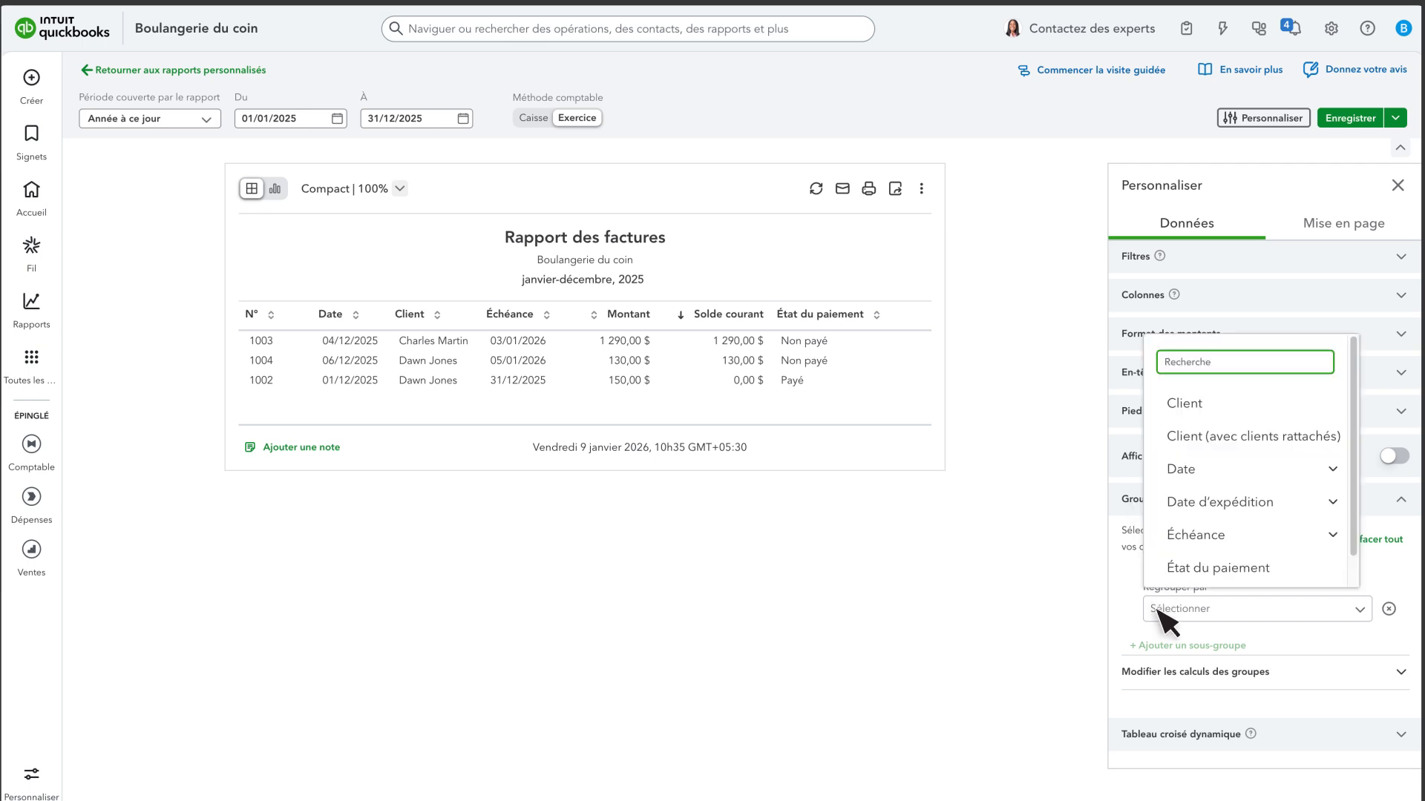
{"action": "left_click", "coordinate": [1187, 407]}
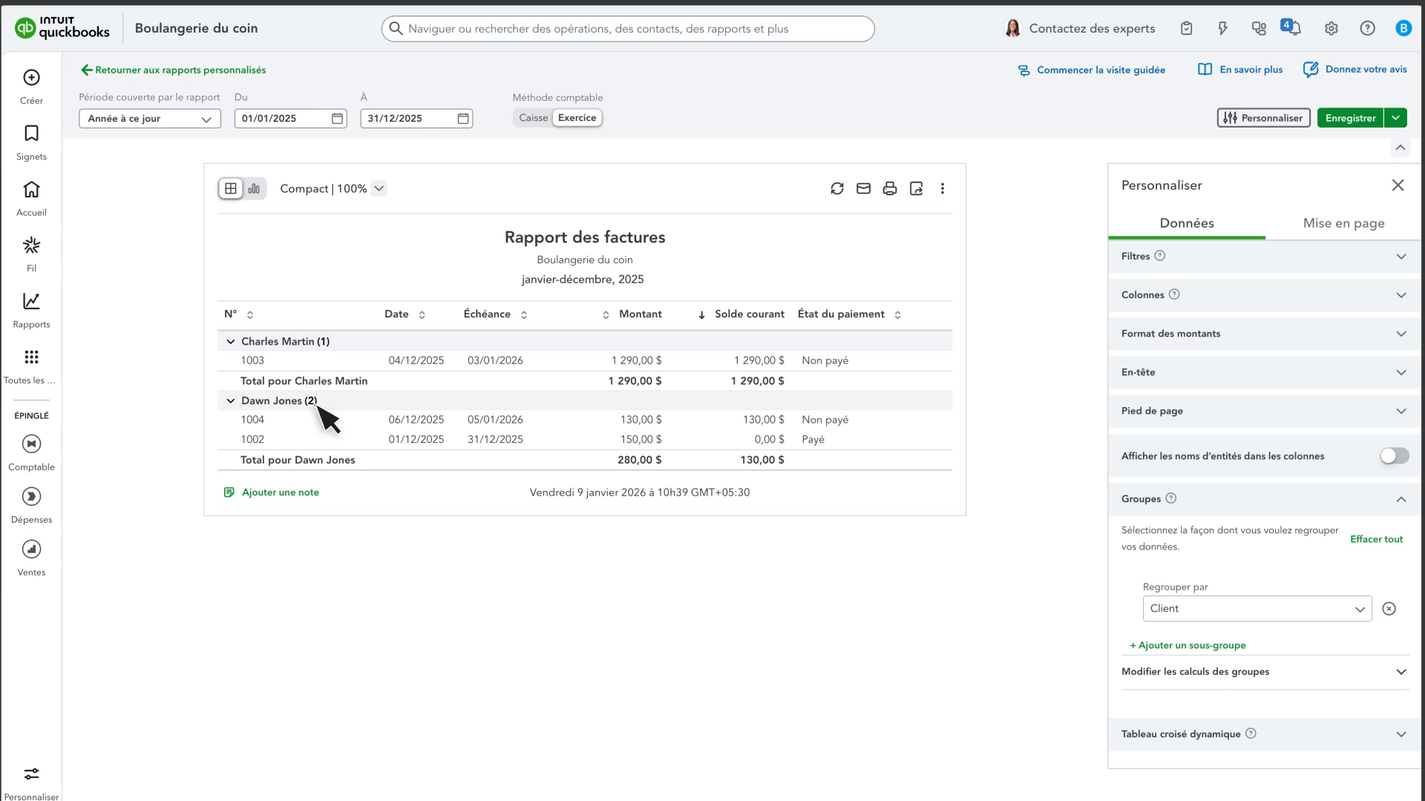
Collapse all the report groups and expand only the first customer's group
{"action": "left_click", "coordinate": [377, 188]}
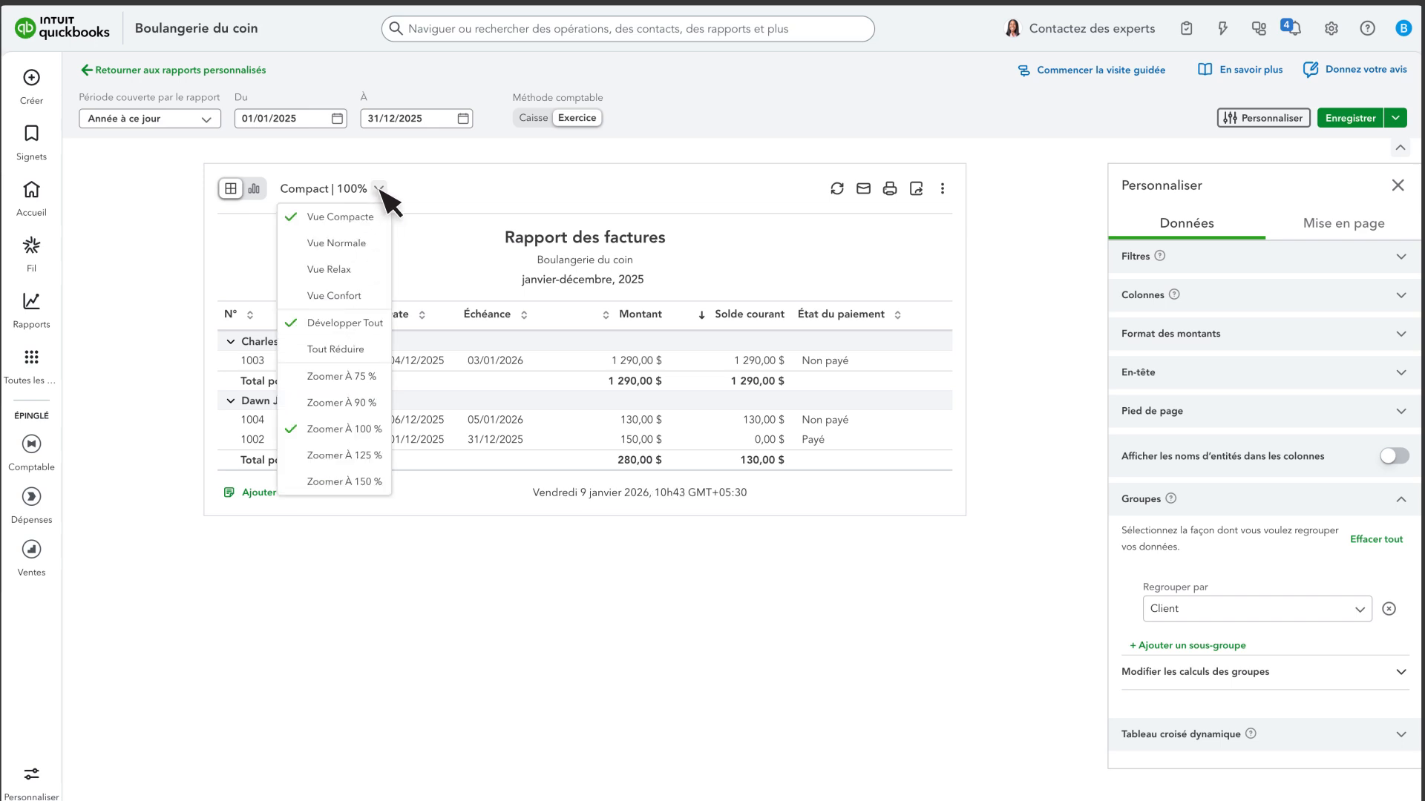
{"action": "left_click", "coordinate": [365, 350]}
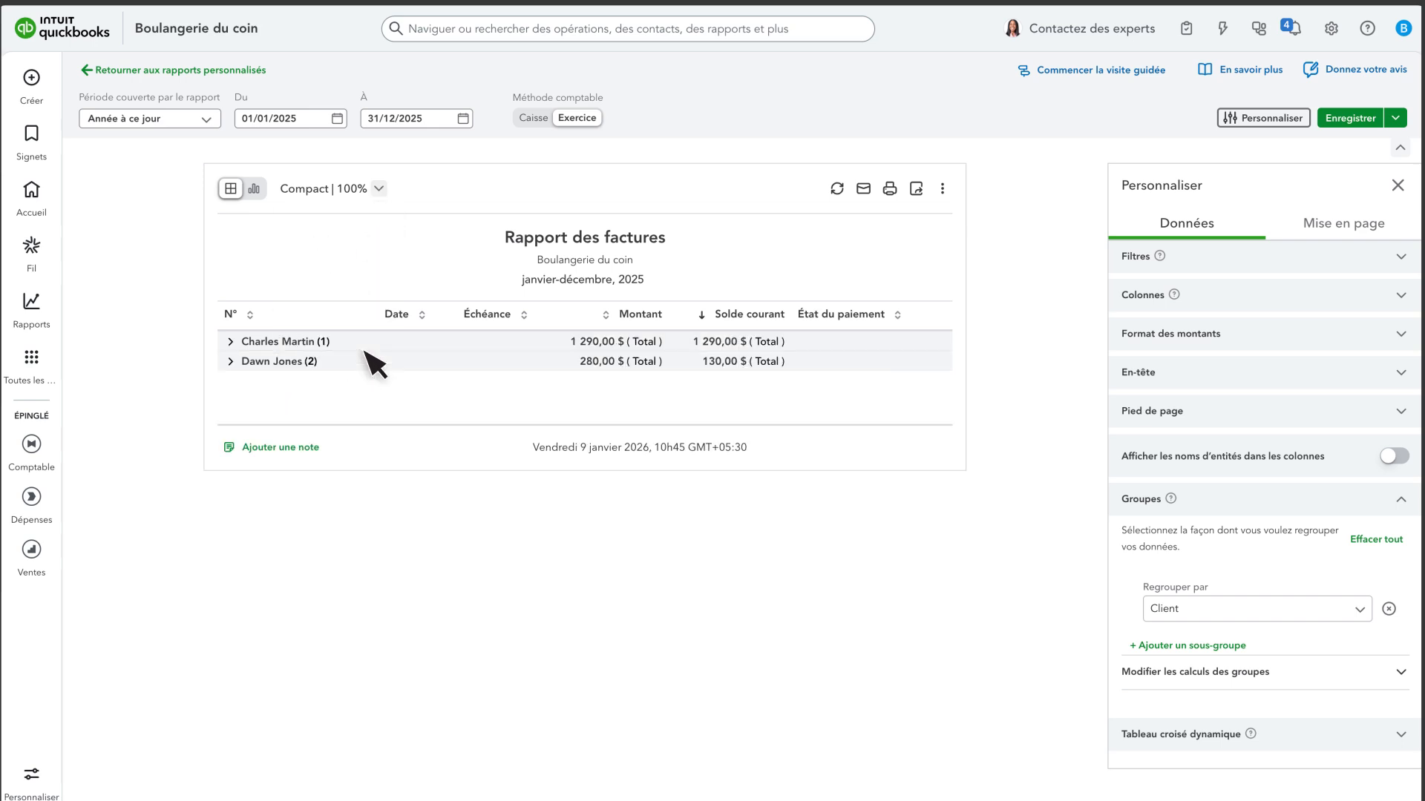
{"action": "left_click", "coordinate": [295, 342]}
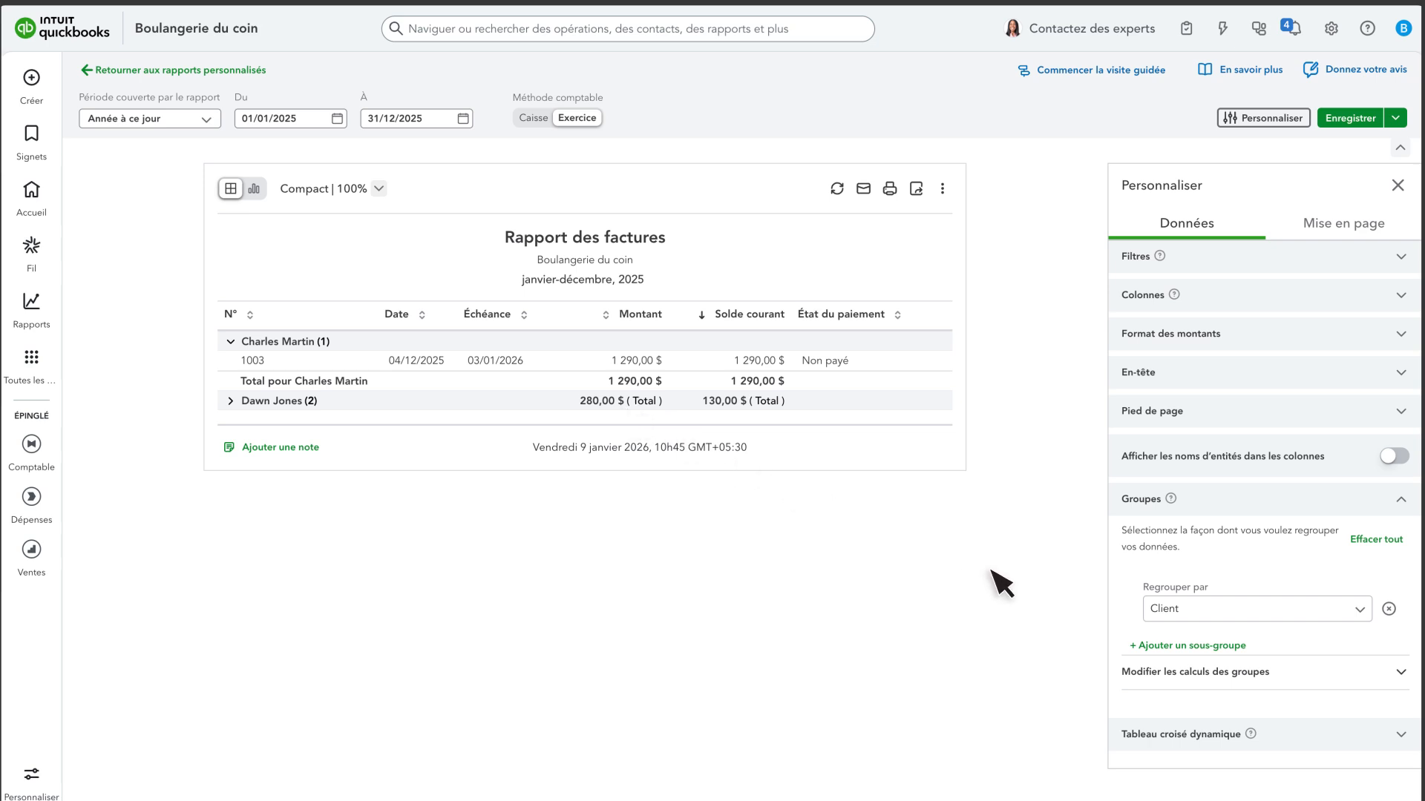
Add État du paiement as a sub-group under Client and expand the second customer's Non payé invoices
{"action": "left_click", "coordinate": [1162, 646]}
{"action": "left_click", "coordinate": [1217, 668]}
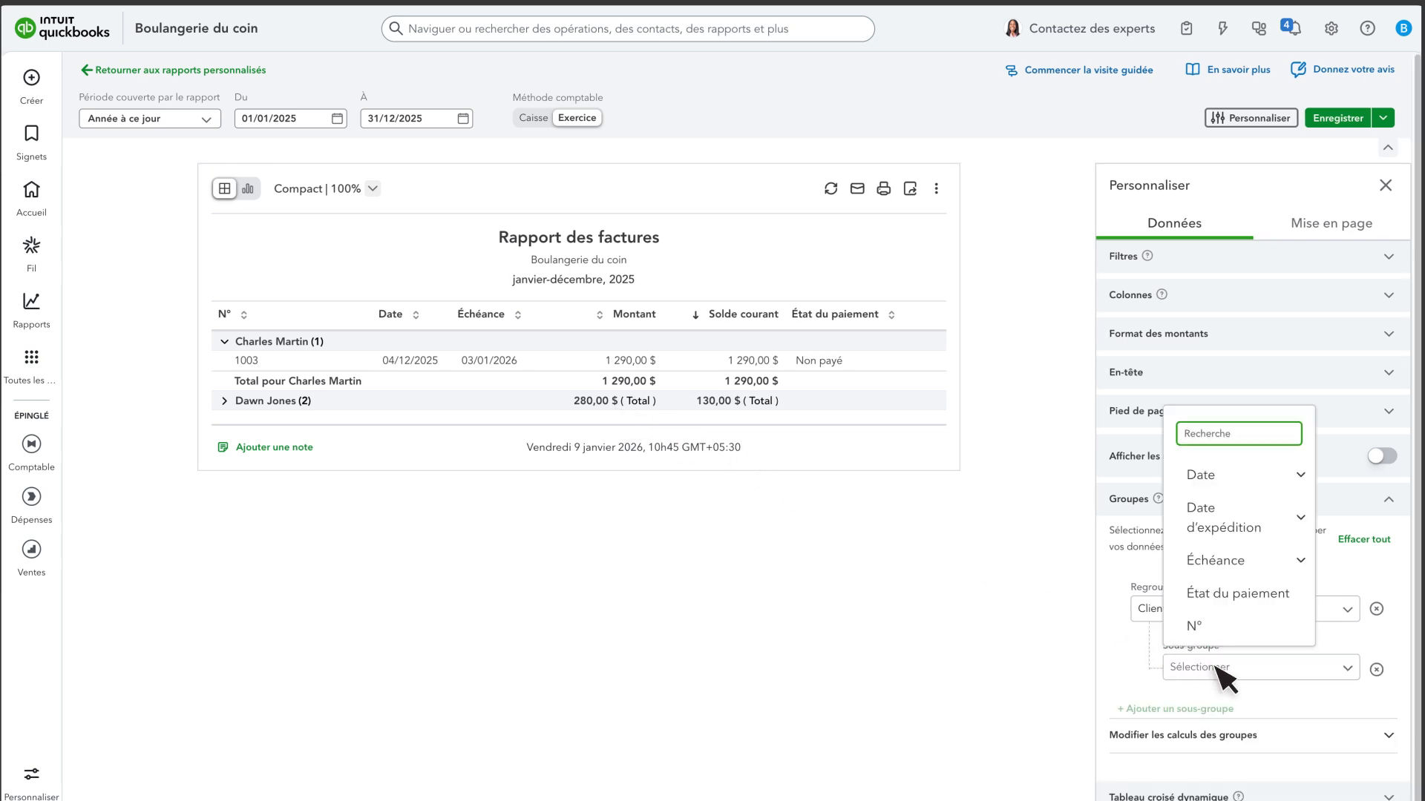
{"action": "left_click", "coordinate": [1240, 593]}
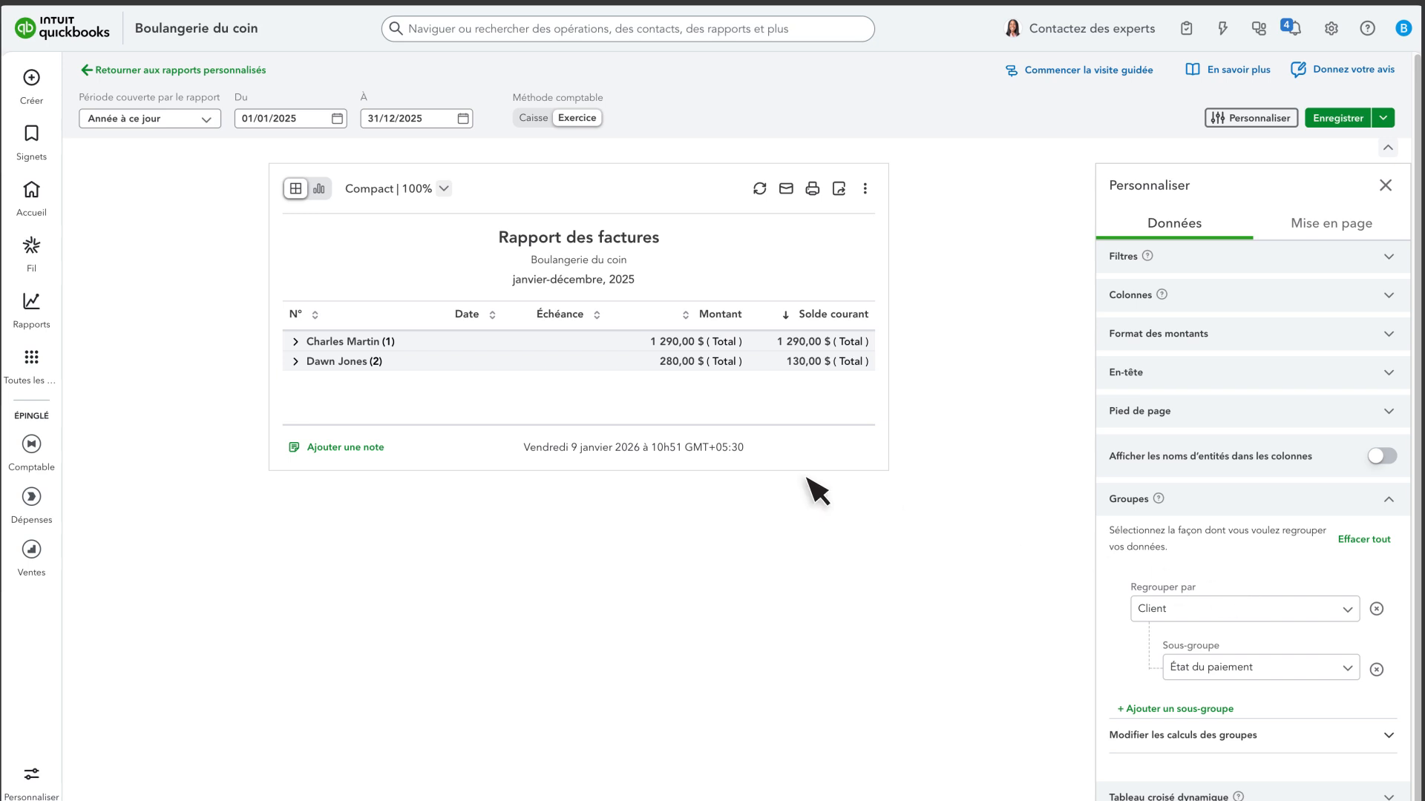
{"action": "left_click", "coordinate": [375, 365]}
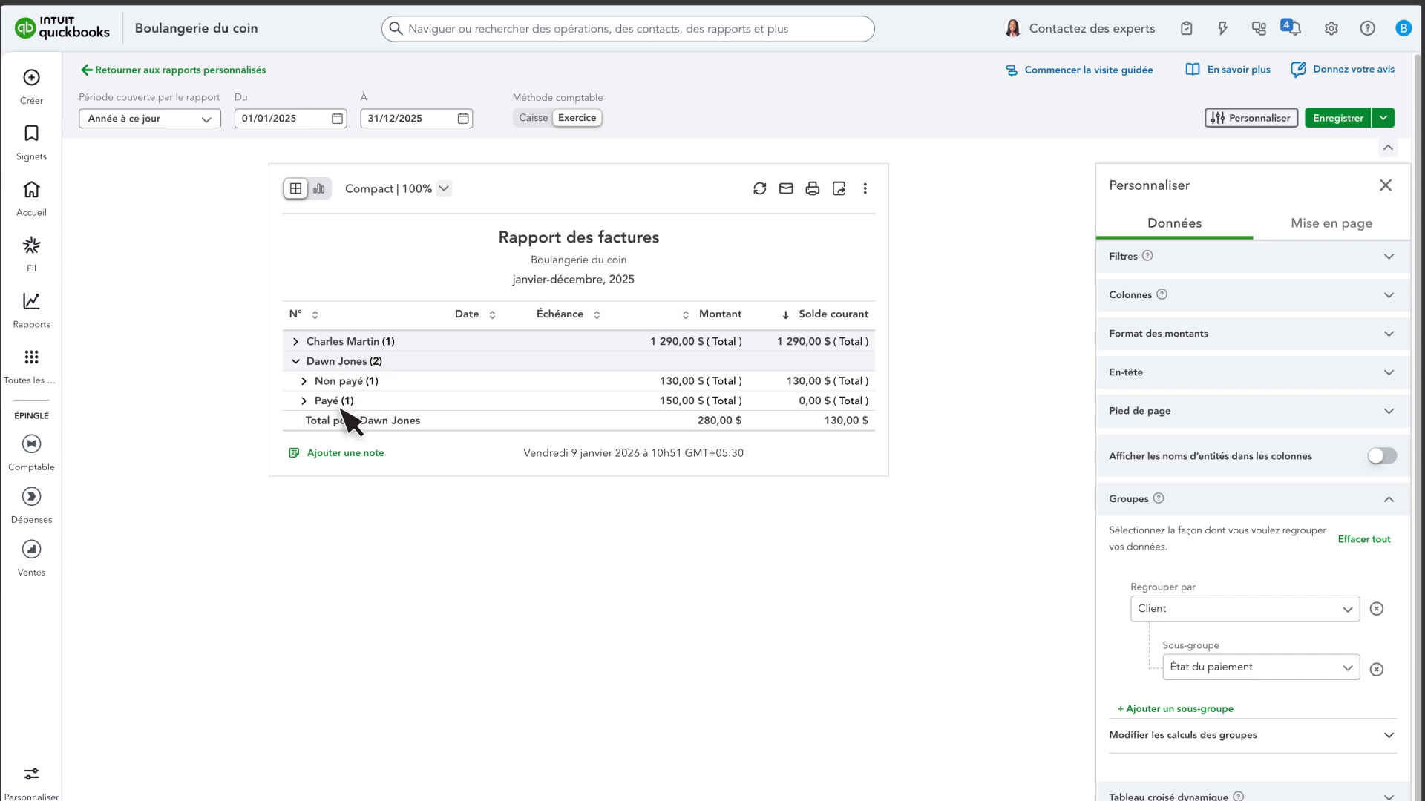
{"action": "left_click", "coordinate": [304, 381]}
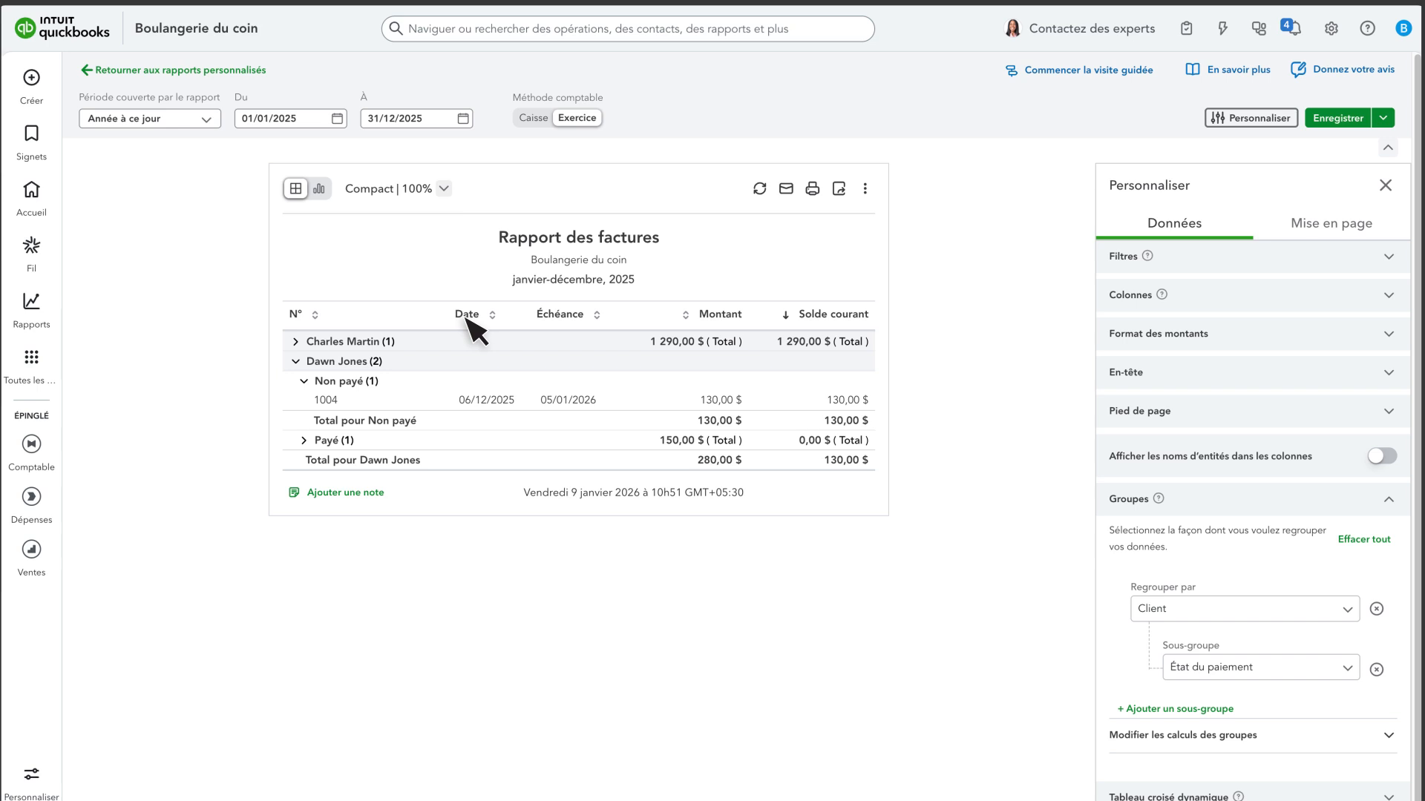
Sort the report by N° in ascending order and return it to descending order by Solde courant
{"action": "left_click", "coordinate": [315, 314]}
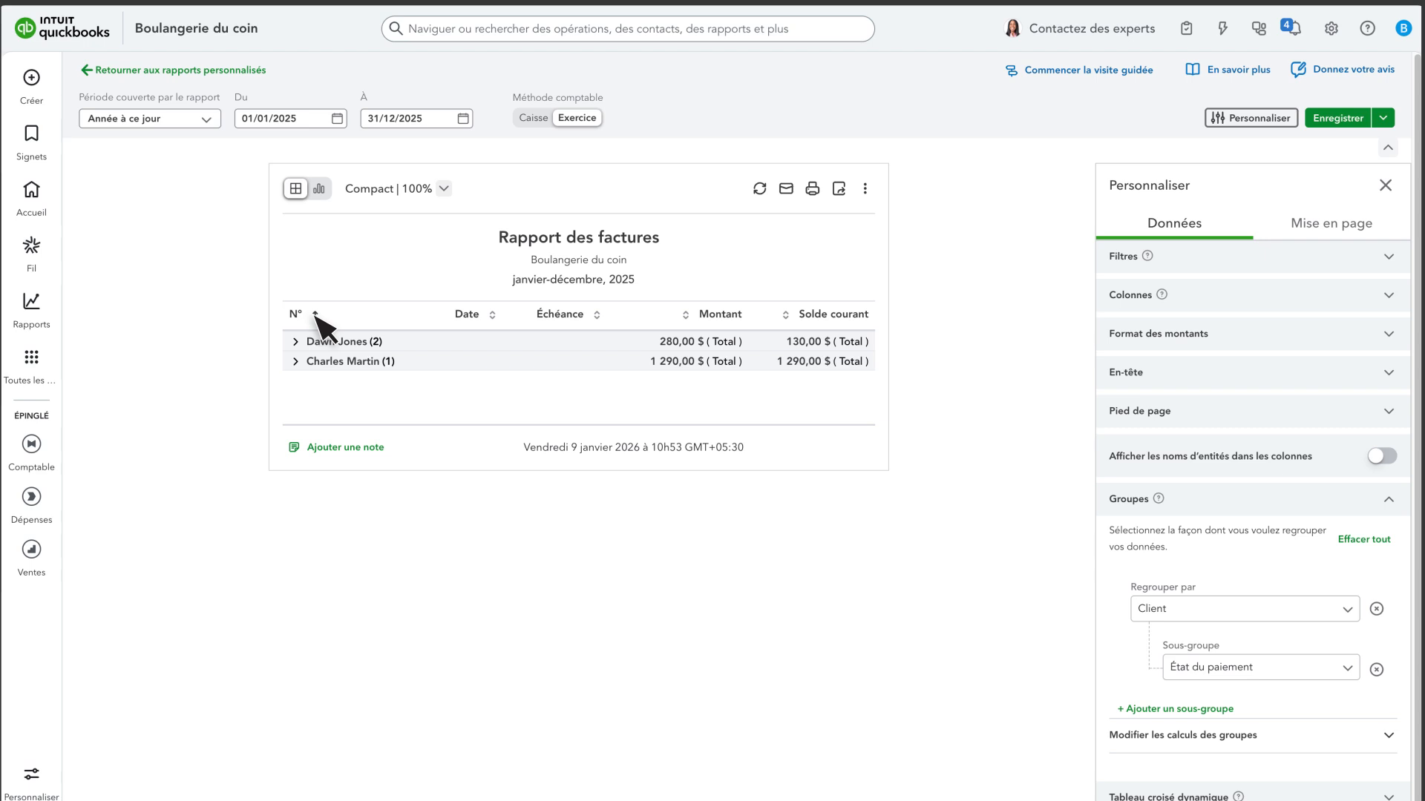
{"action": "left_click", "coordinate": [789, 318]}
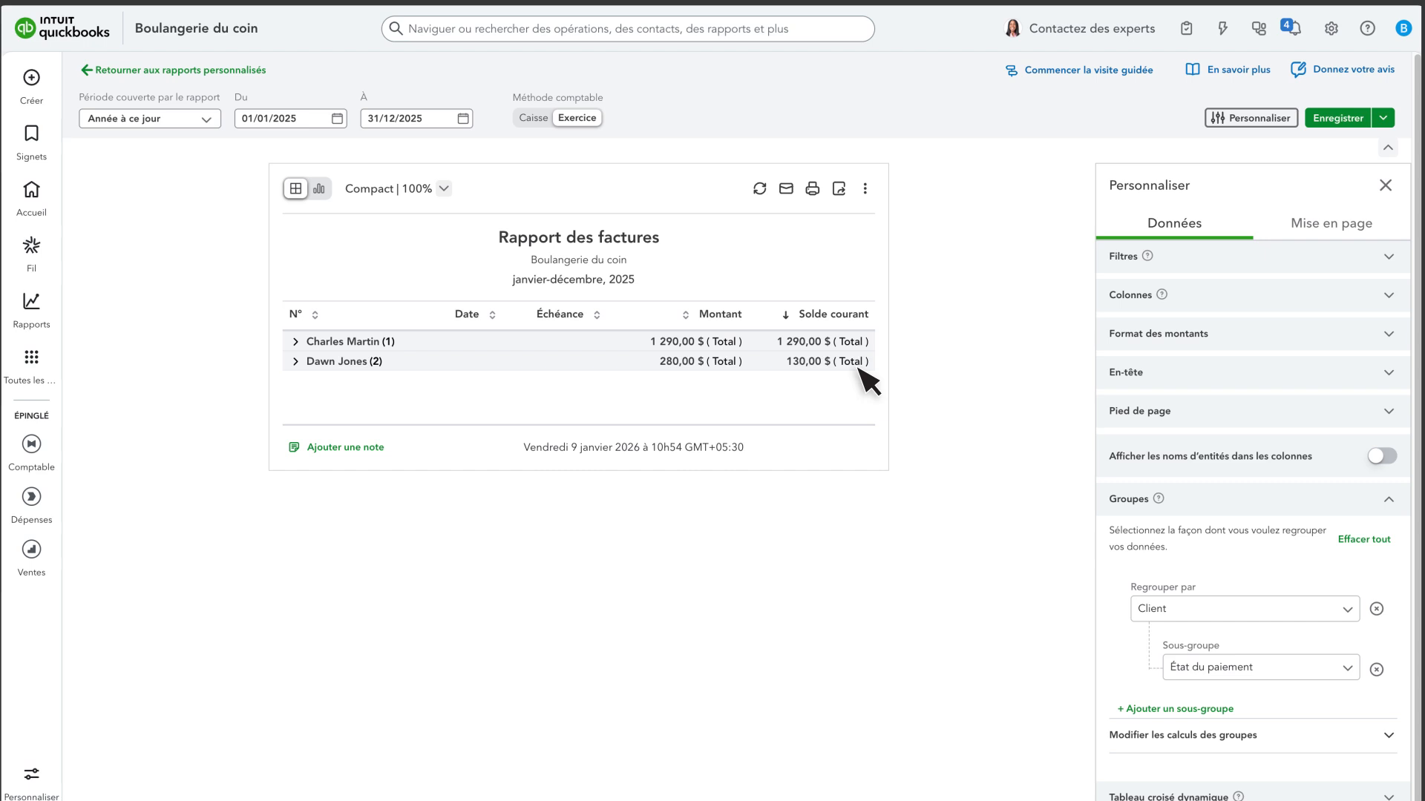
Review the group calculation options available for the Montant column, keeping Total selected
{"action": "left_click", "coordinate": [1143, 736]}
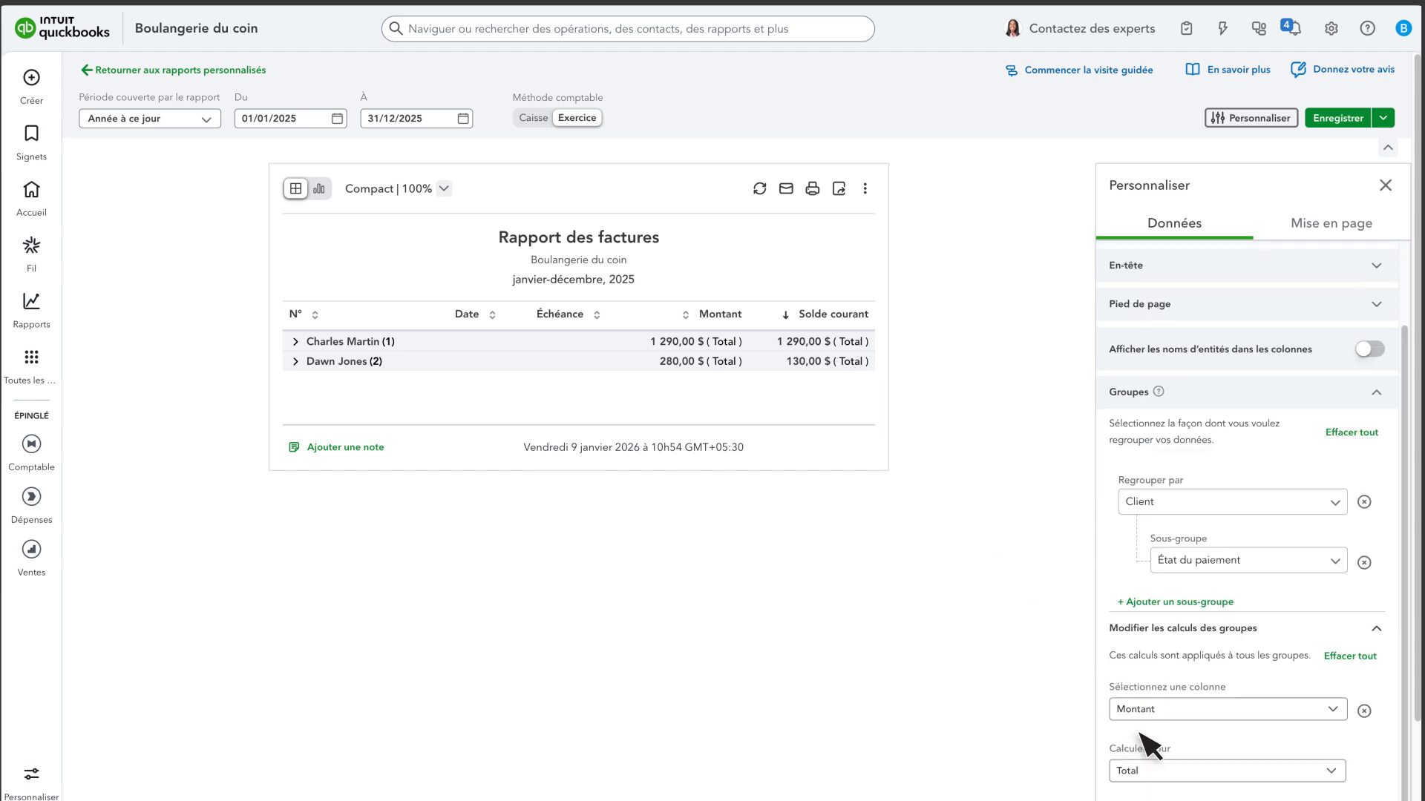
{"action": "left_click", "coordinate": [1148, 772]}
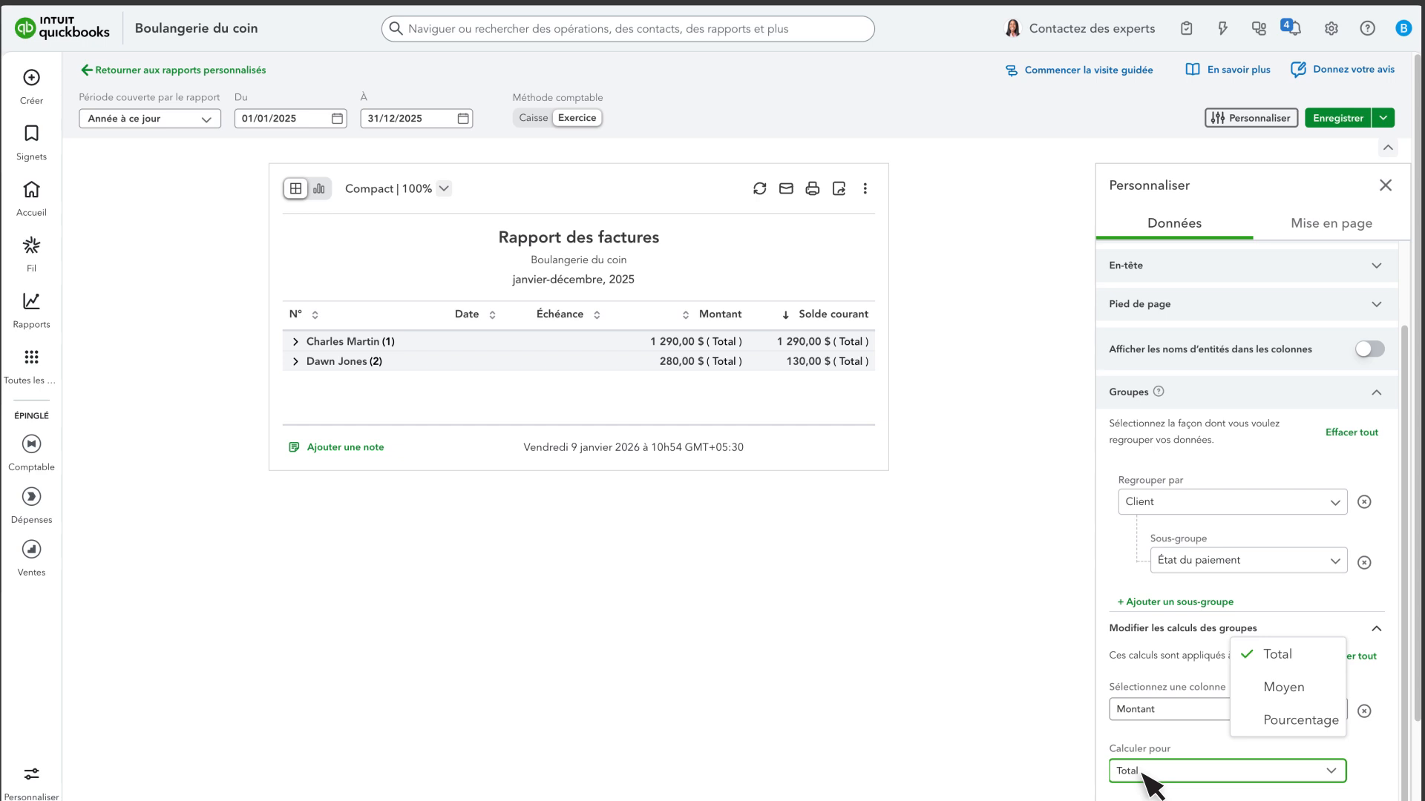
{"action": "left_click", "coordinate": [1143, 774]}
Remove the État du paiement sub-group and close the grouping settings
{"action": "left_click", "coordinate": [1364, 562]}
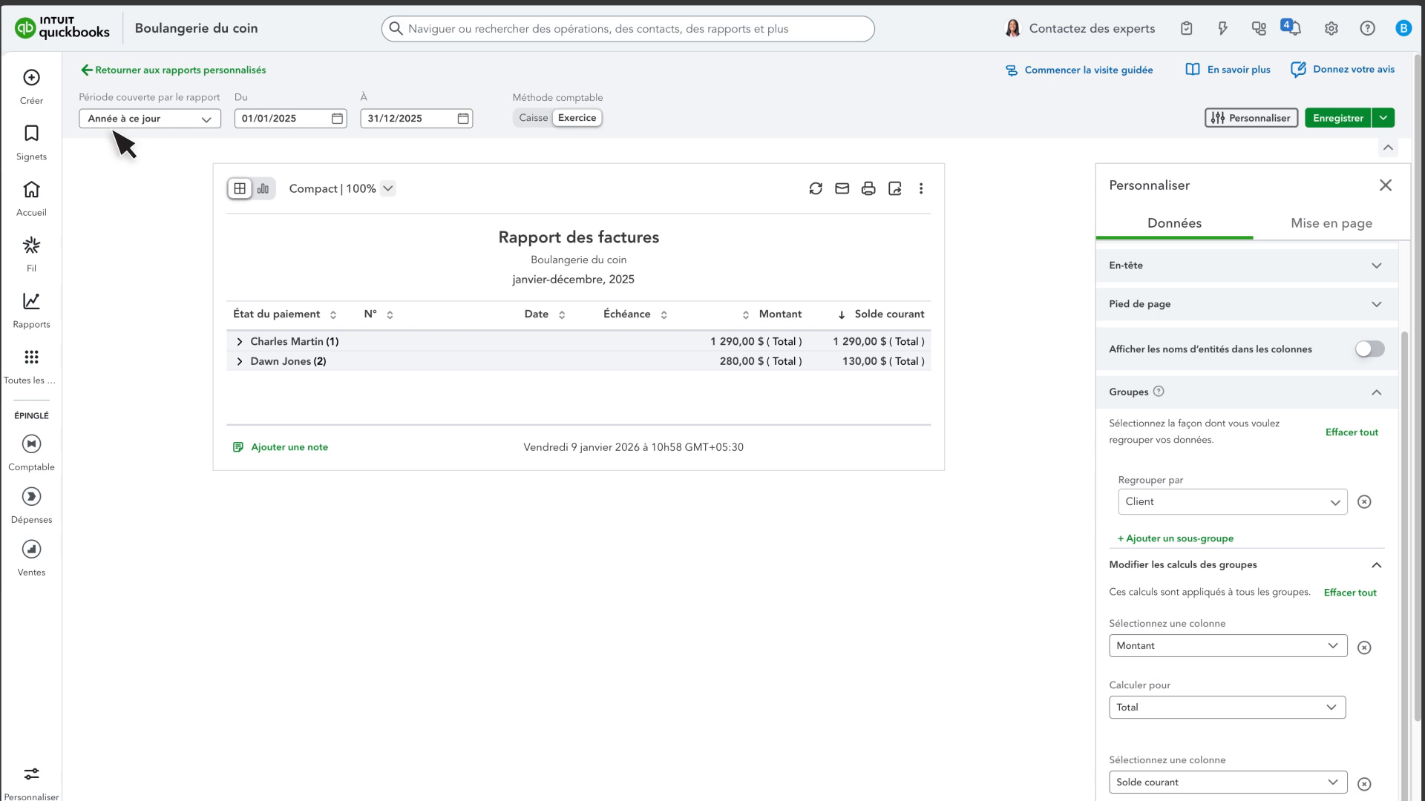
{"action": "left_click", "coordinate": [1124, 394]}
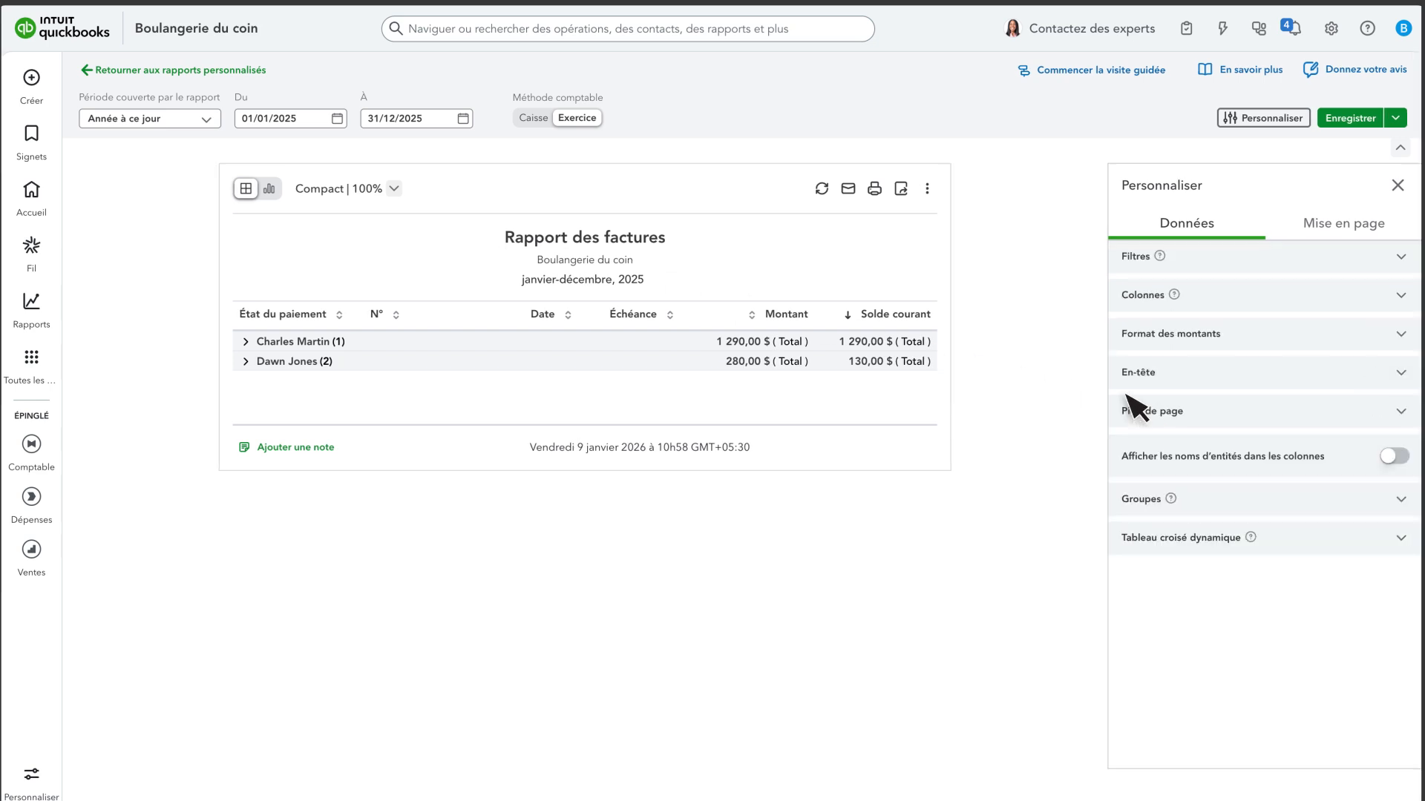
Filter the report to invoices whose État du paiement est égal à Non payé
{"action": "left_click", "coordinate": [1143, 260]}
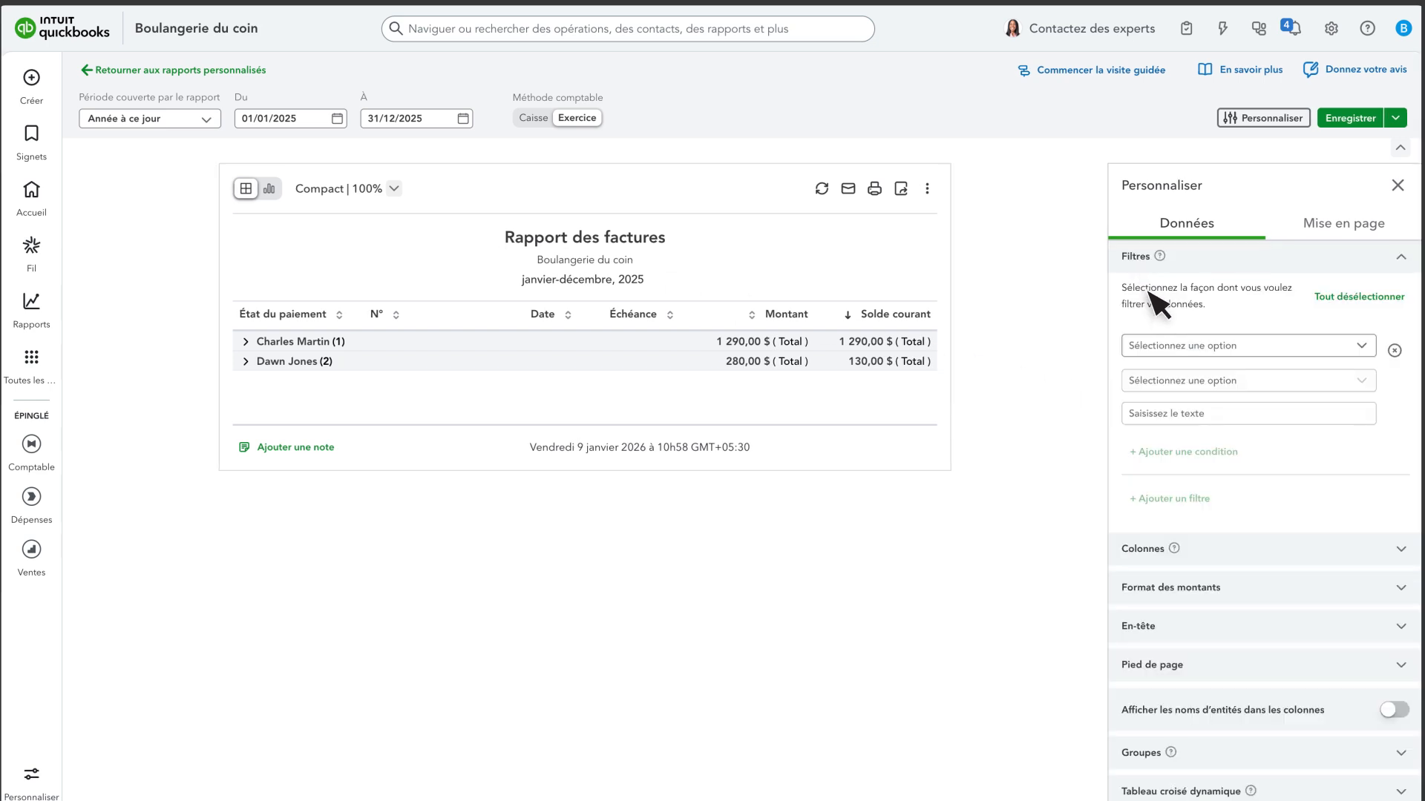
{"action": "left_click", "coordinate": [1166, 346]}
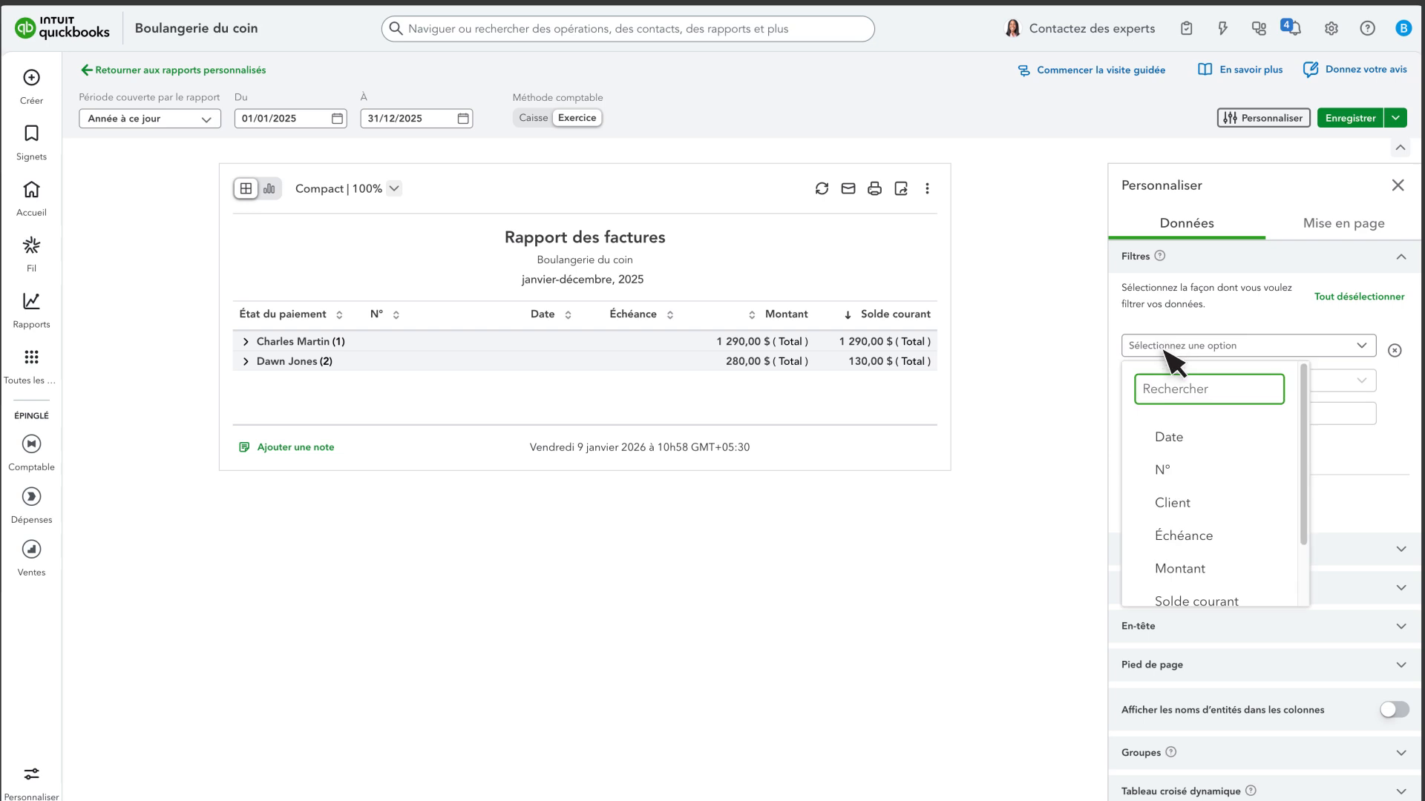
{"action": "type", "text": "État du paiement"}
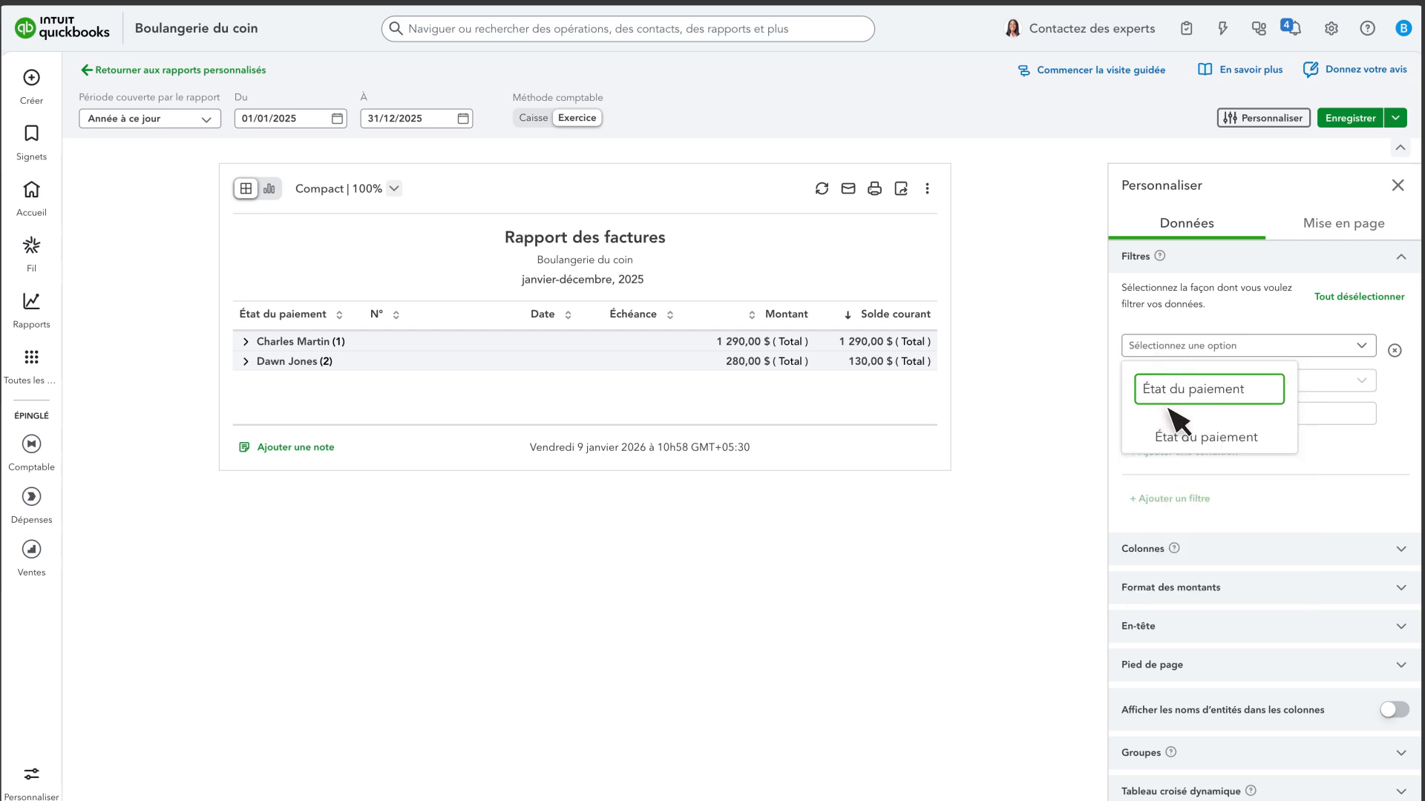
{"action": "left_click", "coordinate": [1196, 436]}
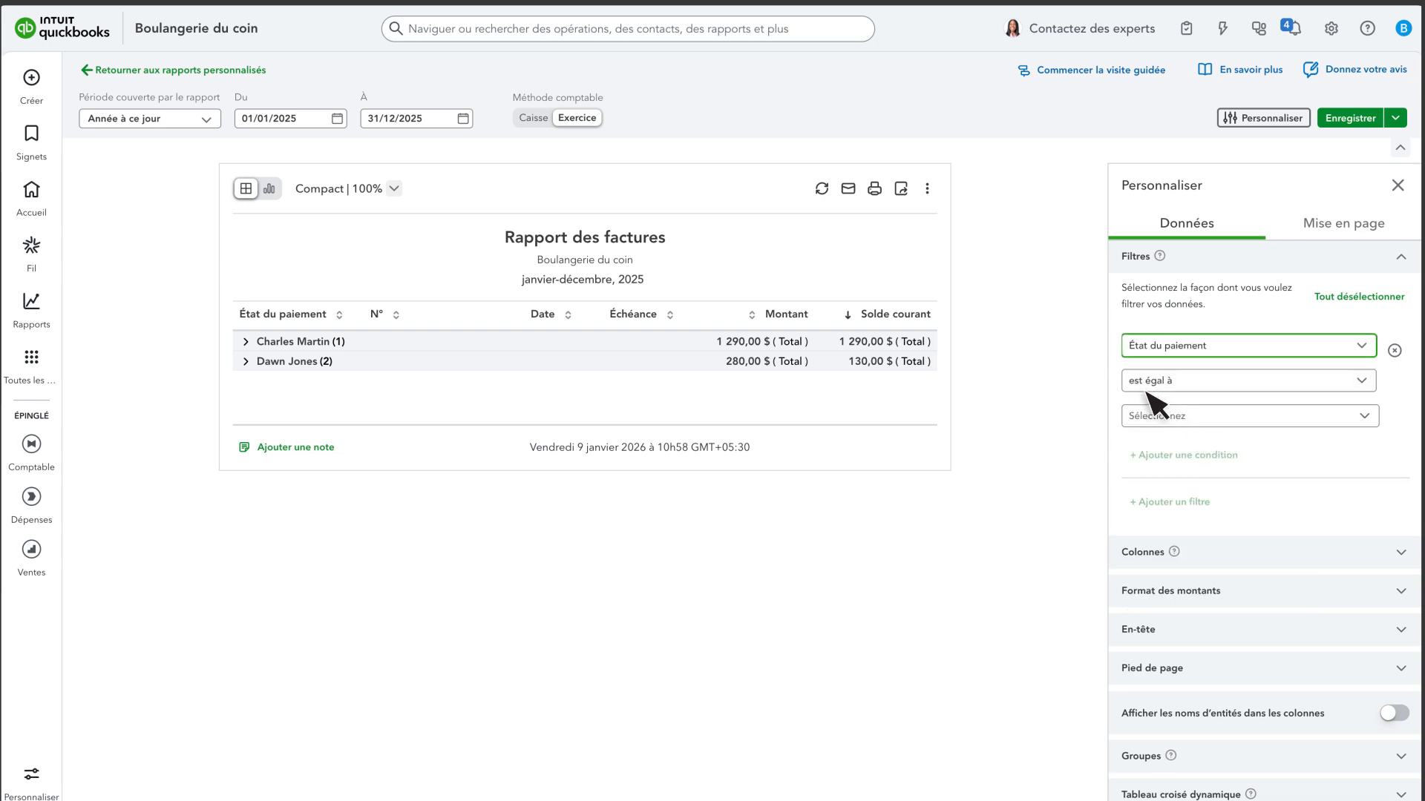
{"action": "left_click", "coordinate": [1159, 419]}
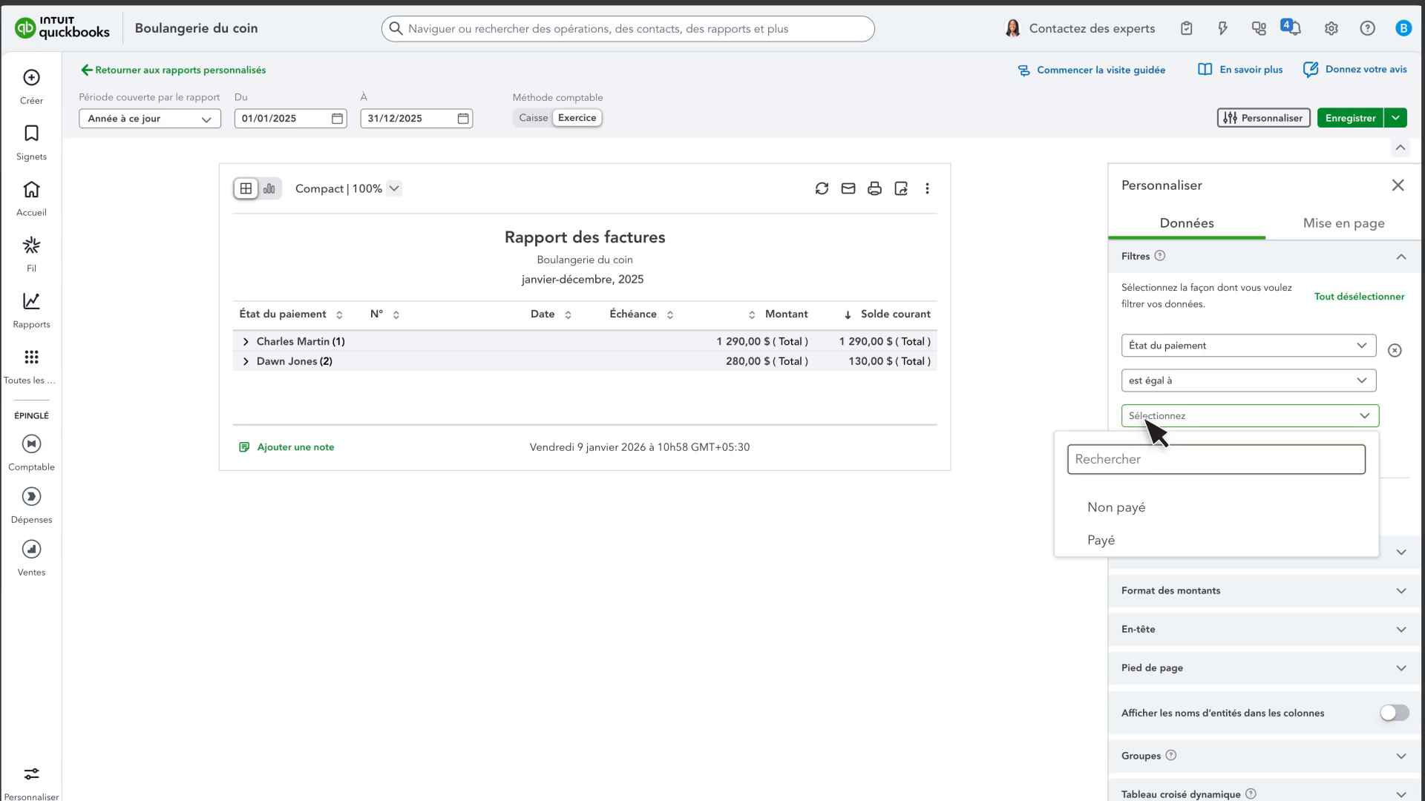
{"action": "left_click", "coordinate": [1118, 508]}
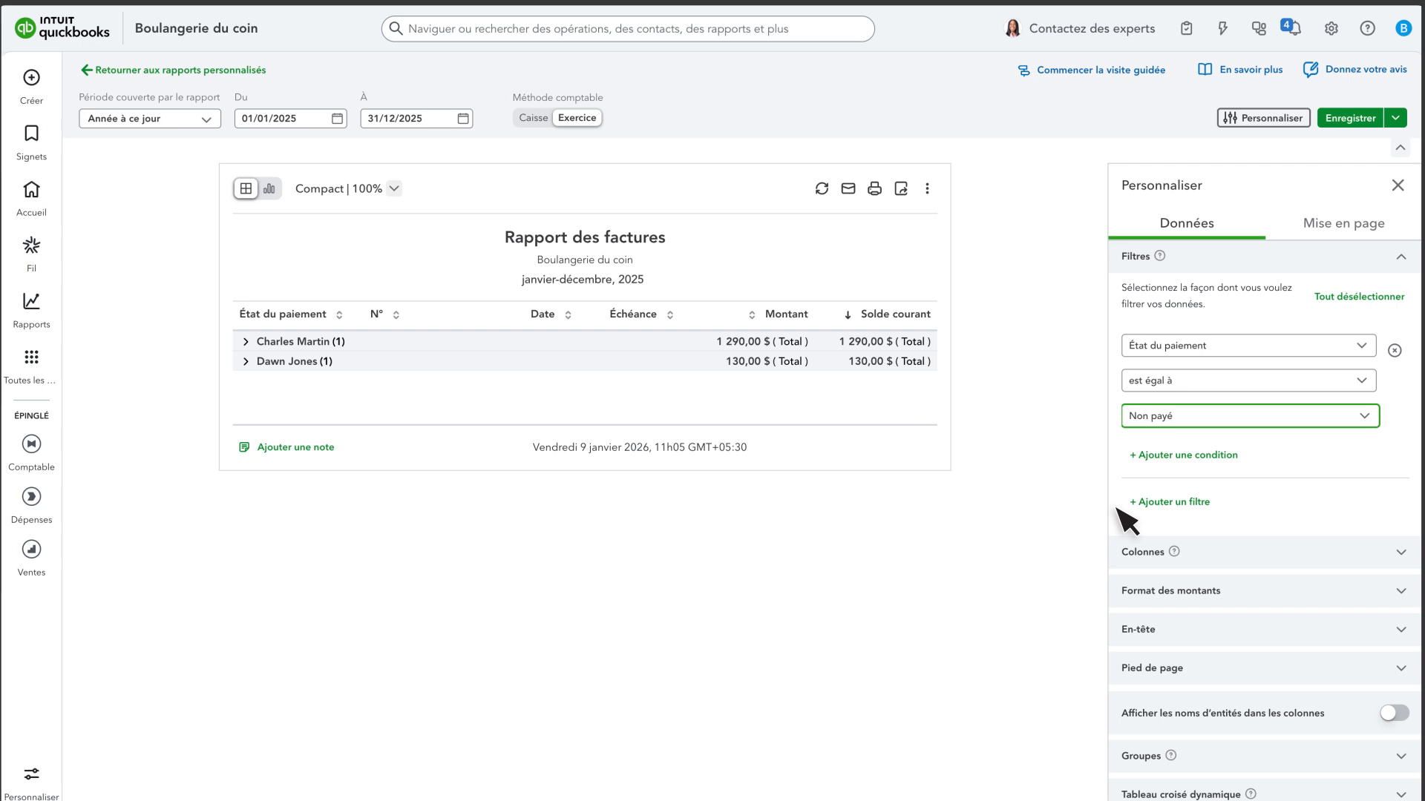
Add a second filter condition requiring Montant est supérieur à 1000
{"action": "left_click", "coordinate": [1171, 455]}
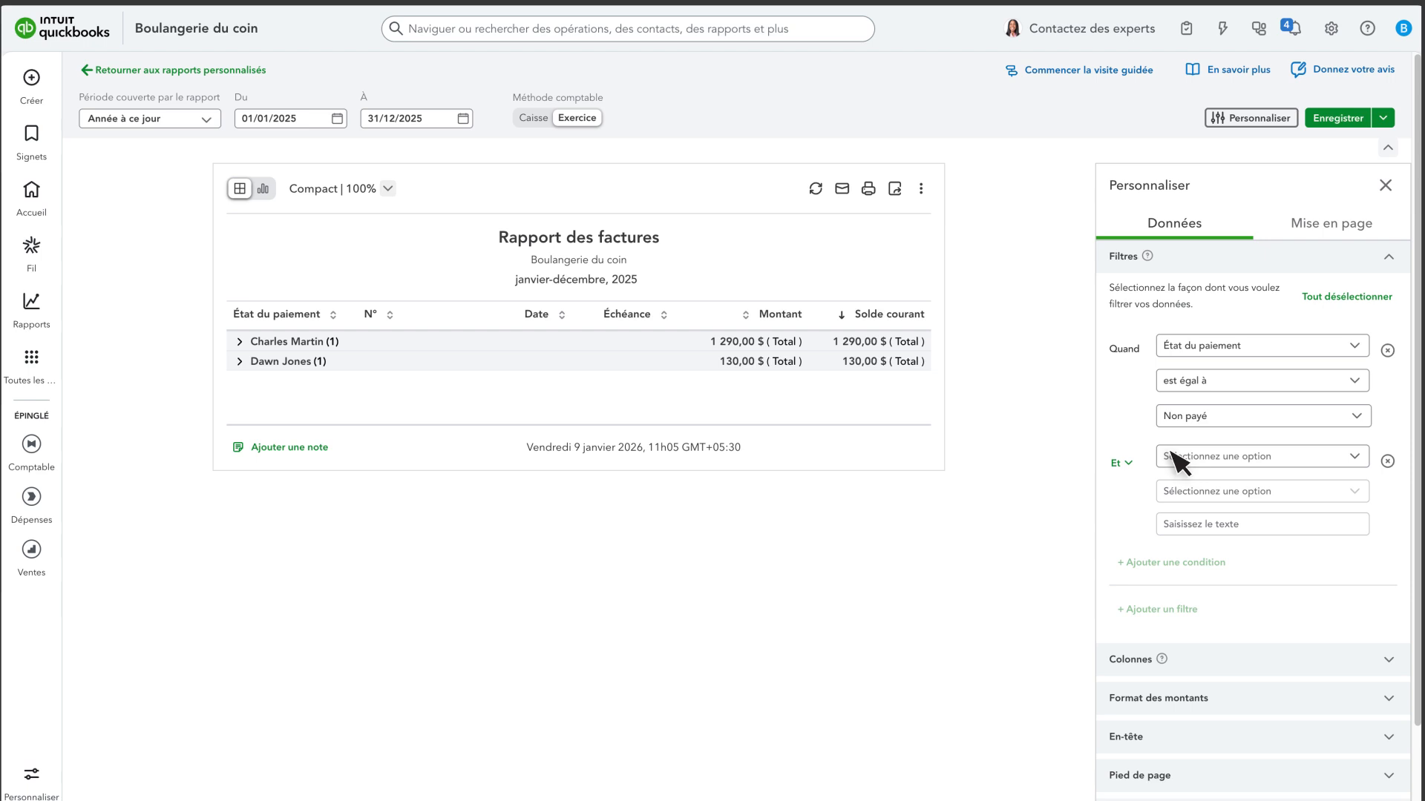
{"action": "left_click", "coordinate": [1176, 458]}
{"action": "left_click", "coordinate": [1217, 679]}
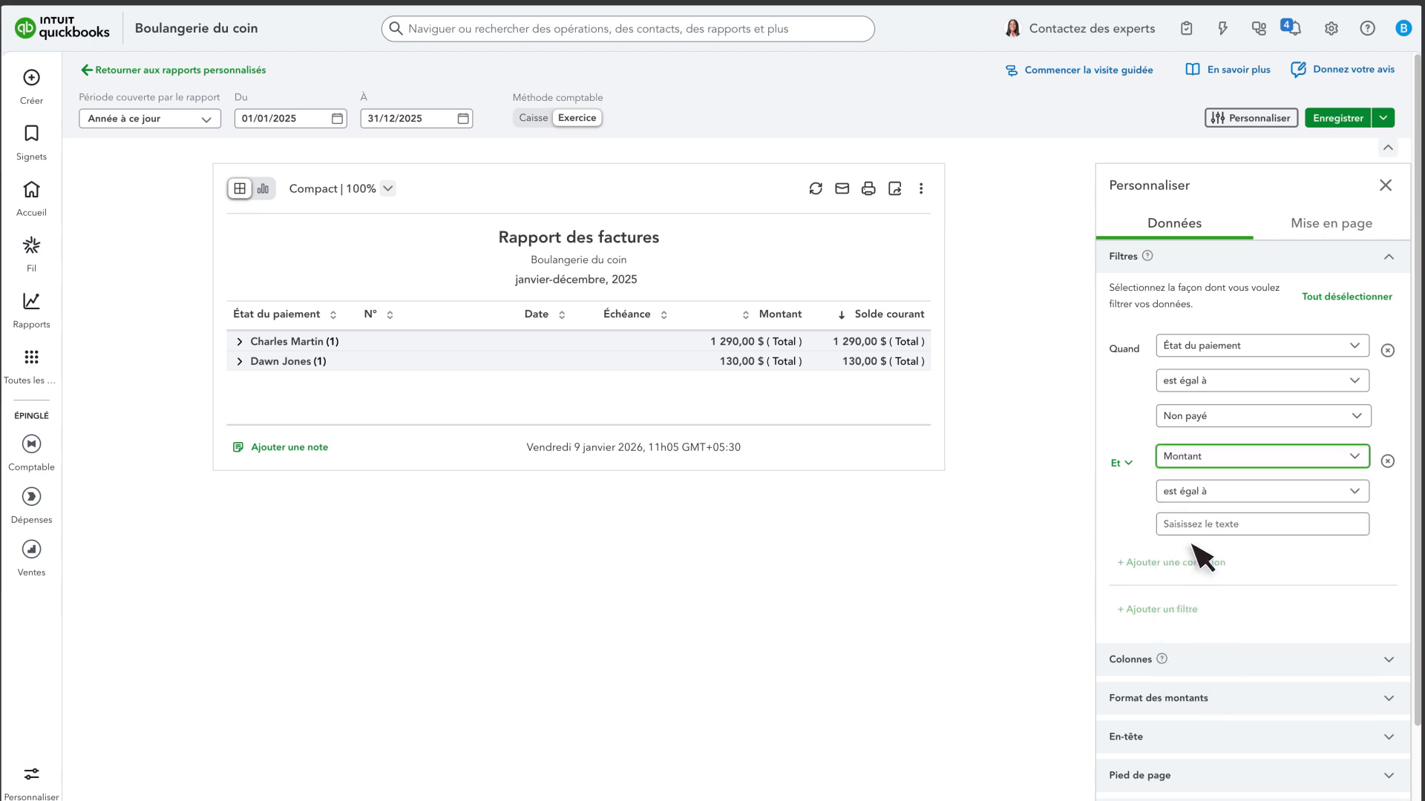
{"action": "left_click", "coordinate": [1195, 491]}
{"action": "left_click", "coordinate": [1207, 524]}
{"action": "type", "text": "1000"}
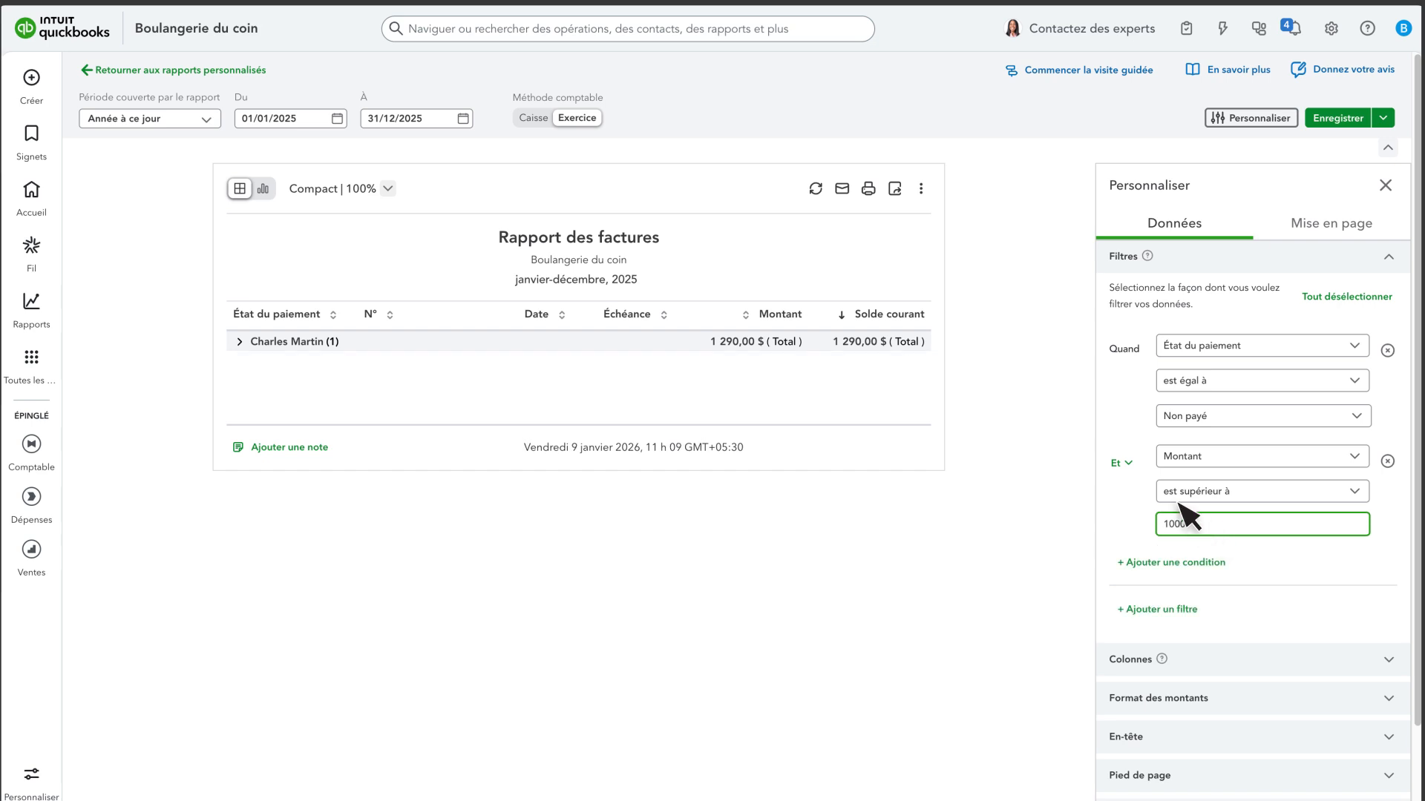
Check the Et/Ou choices linking the two conditions, clear all report filters and collapse the filter settings
{"action": "left_click", "coordinate": [1122, 463]}
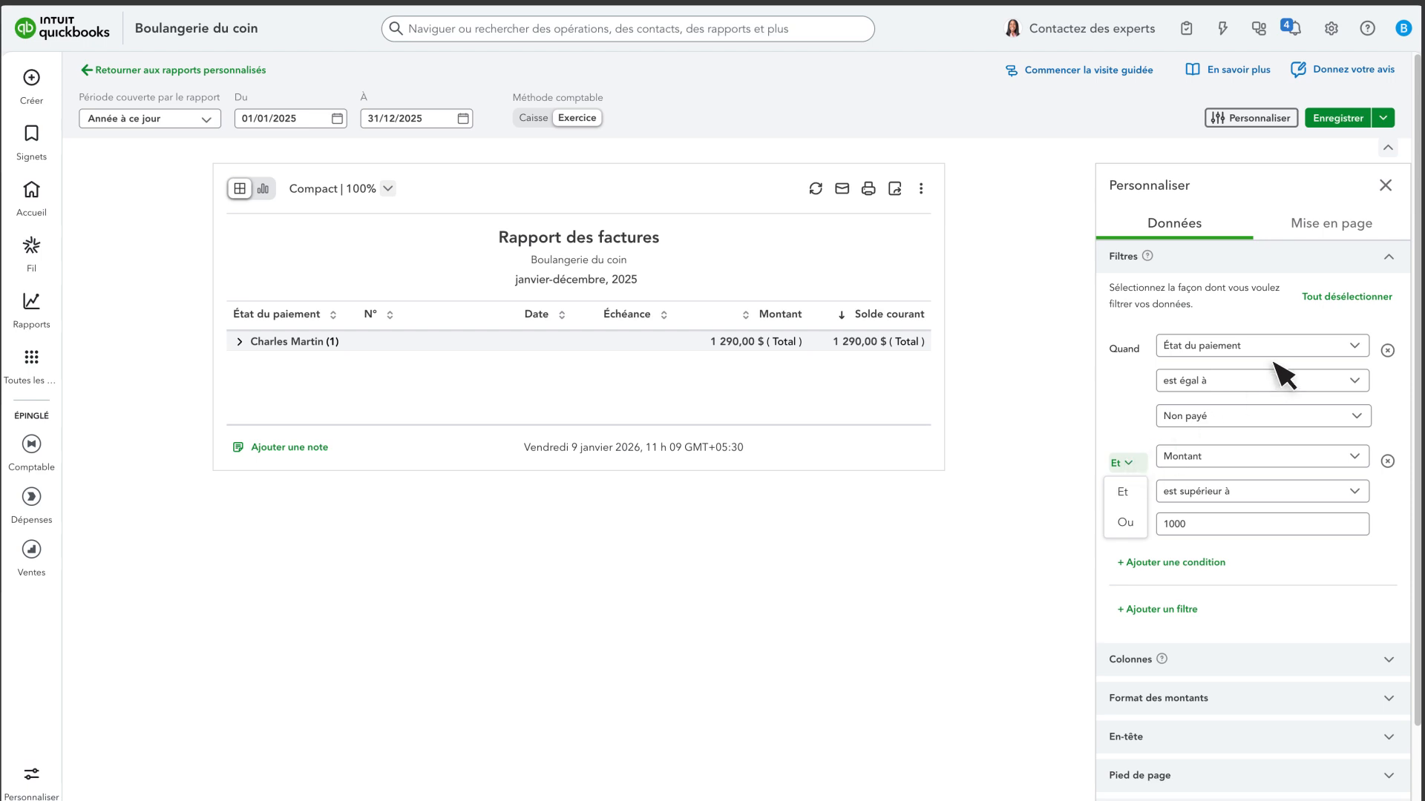
{"action": "left_click", "coordinate": [1376, 295]}
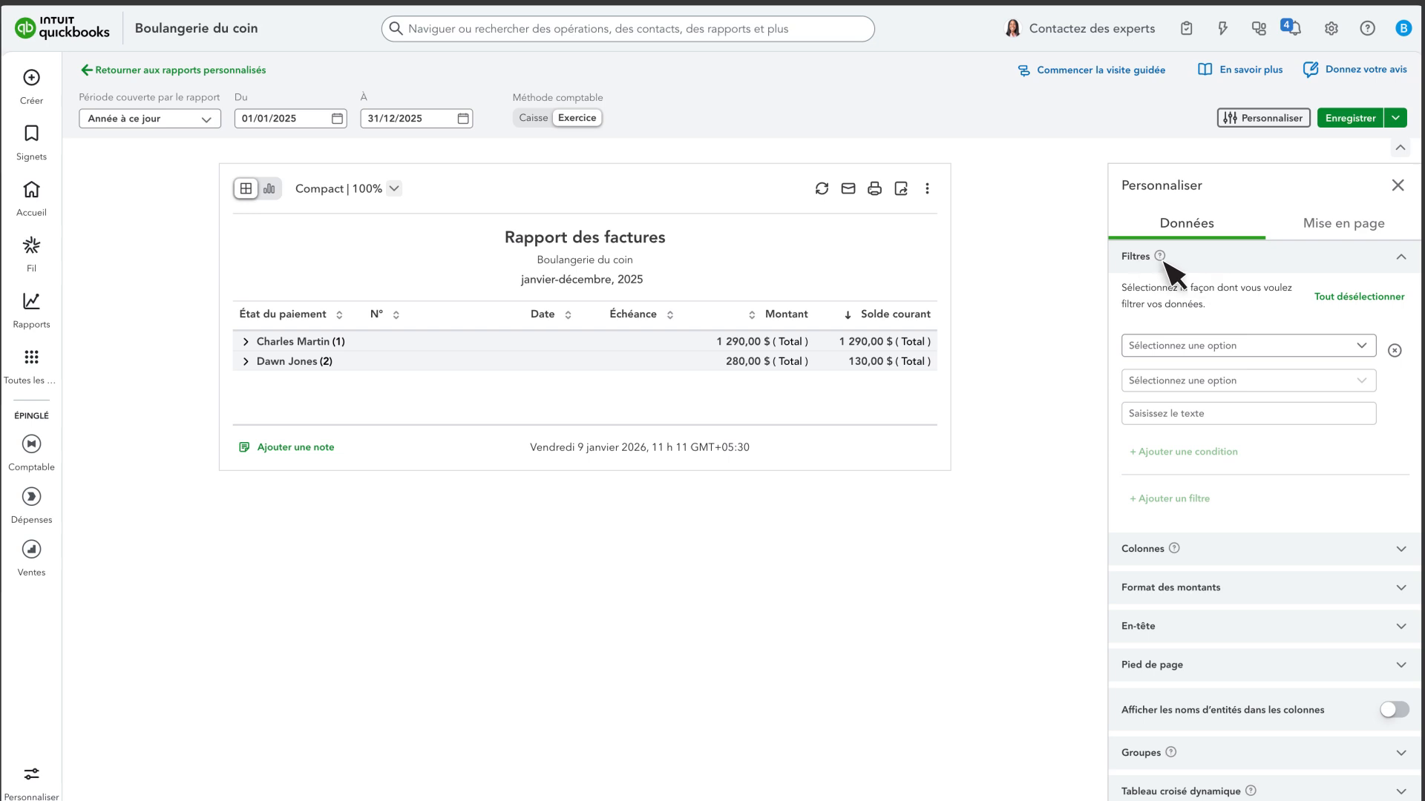
{"action": "left_click", "coordinate": [1139, 266]}
Set up and display a pivot table with Client as rows, État du paiement as columns and Montant as values, showing totals
{"action": "left_click", "coordinate": [1135, 537]}
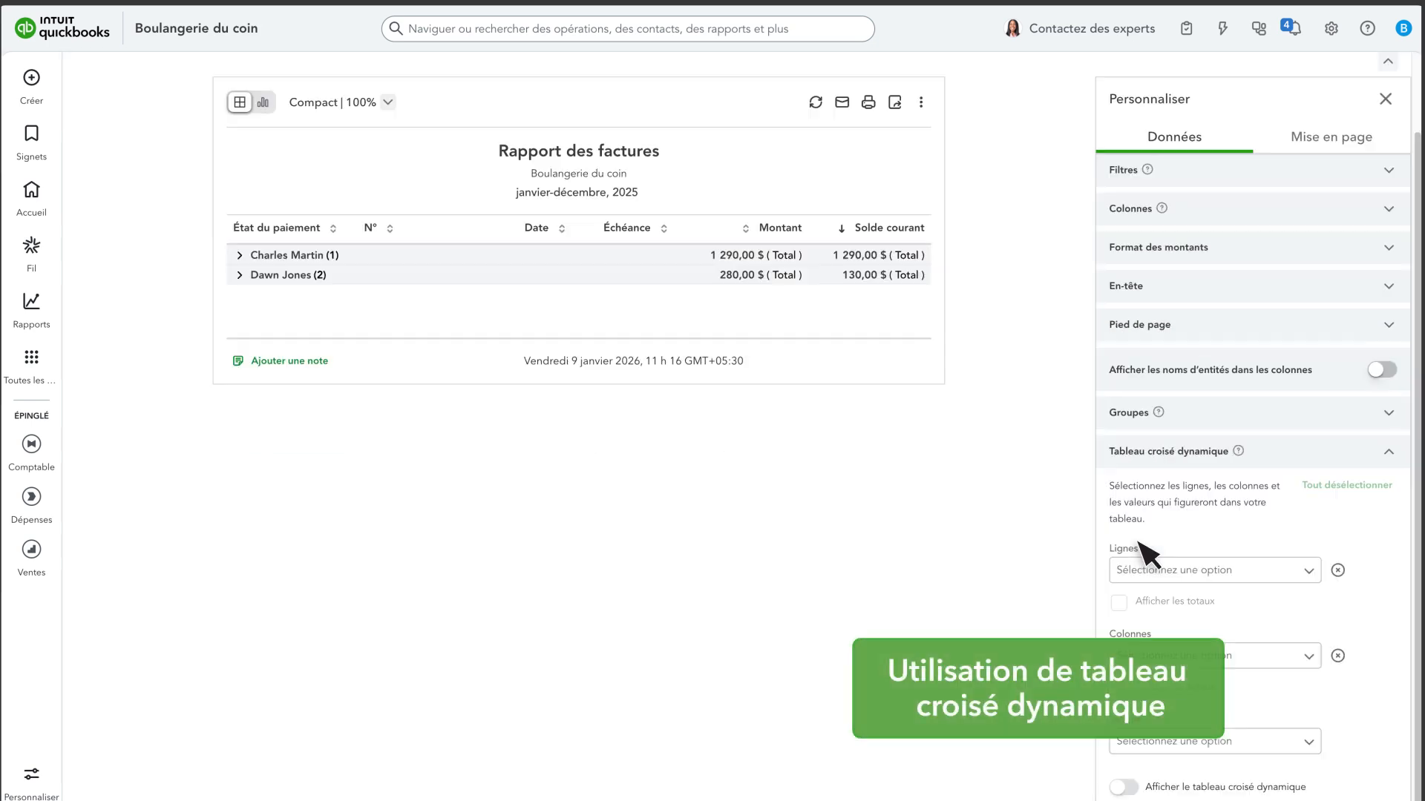
{"action": "left_click", "coordinate": [1149, 569]}
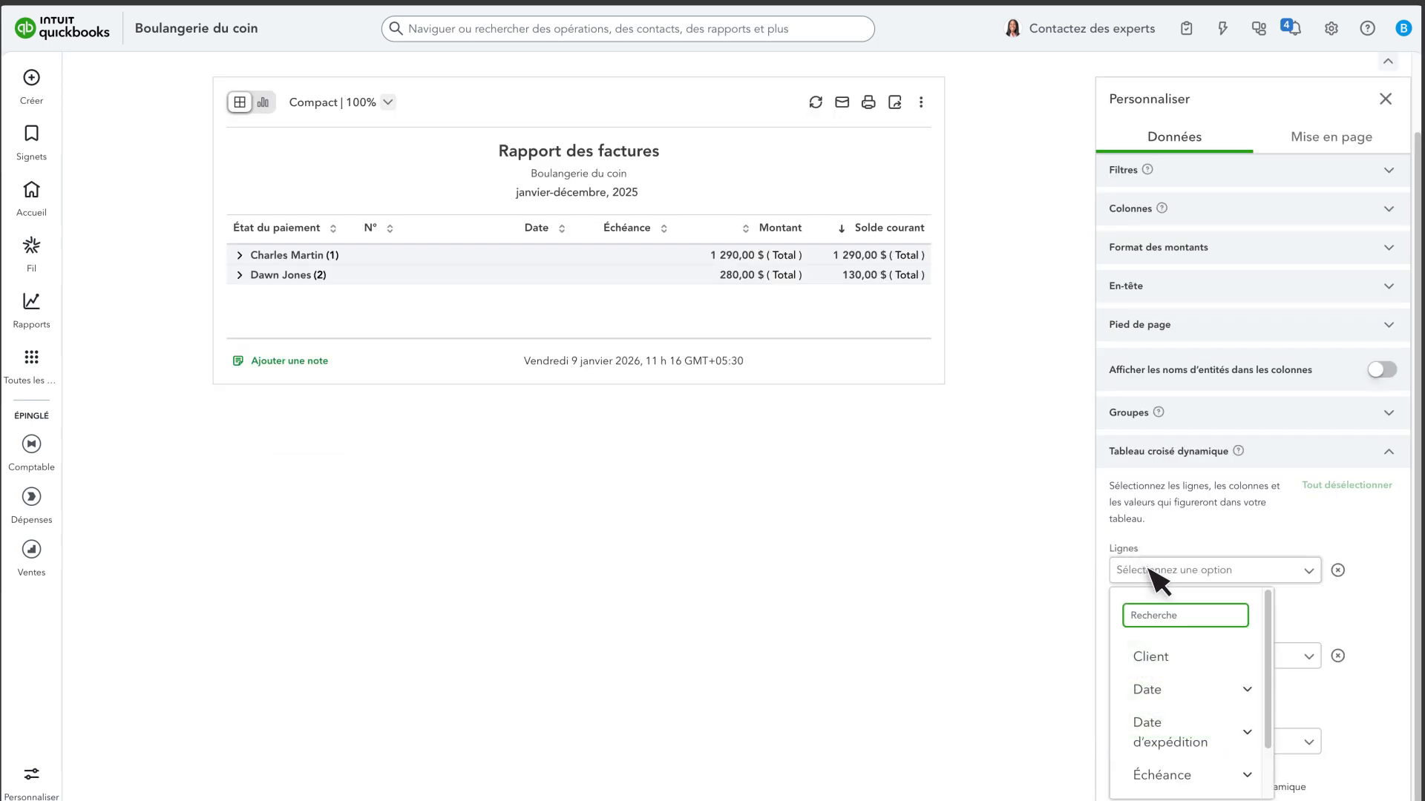
{"action": "left_click", "coordinate": [1150, 658]}
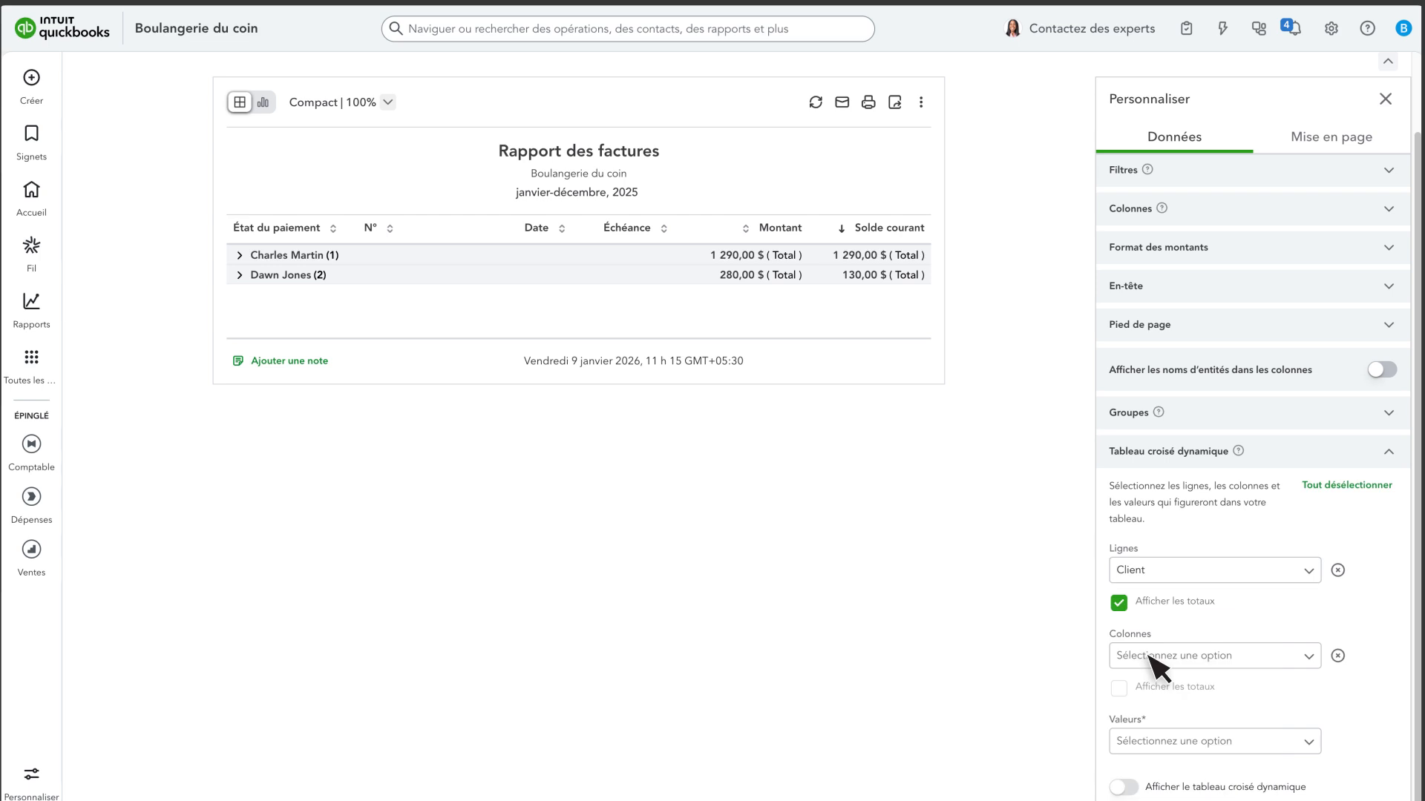
{"action": "left_click", "coordinate": [1150, 657]}
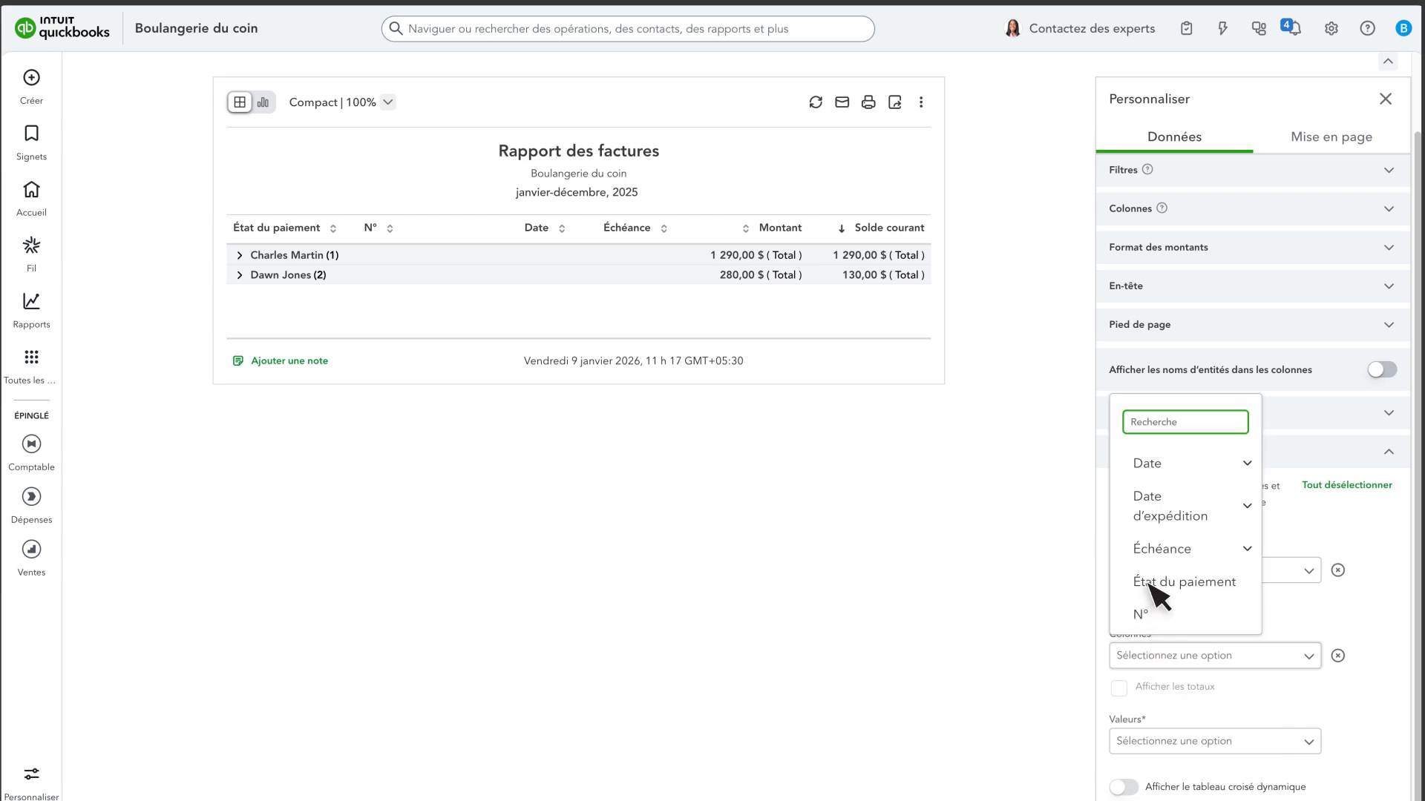
{"action": "left_click", "coordinate": [1148, 583]}
{"action": "left_click", "coordinate": [1150, 742]}
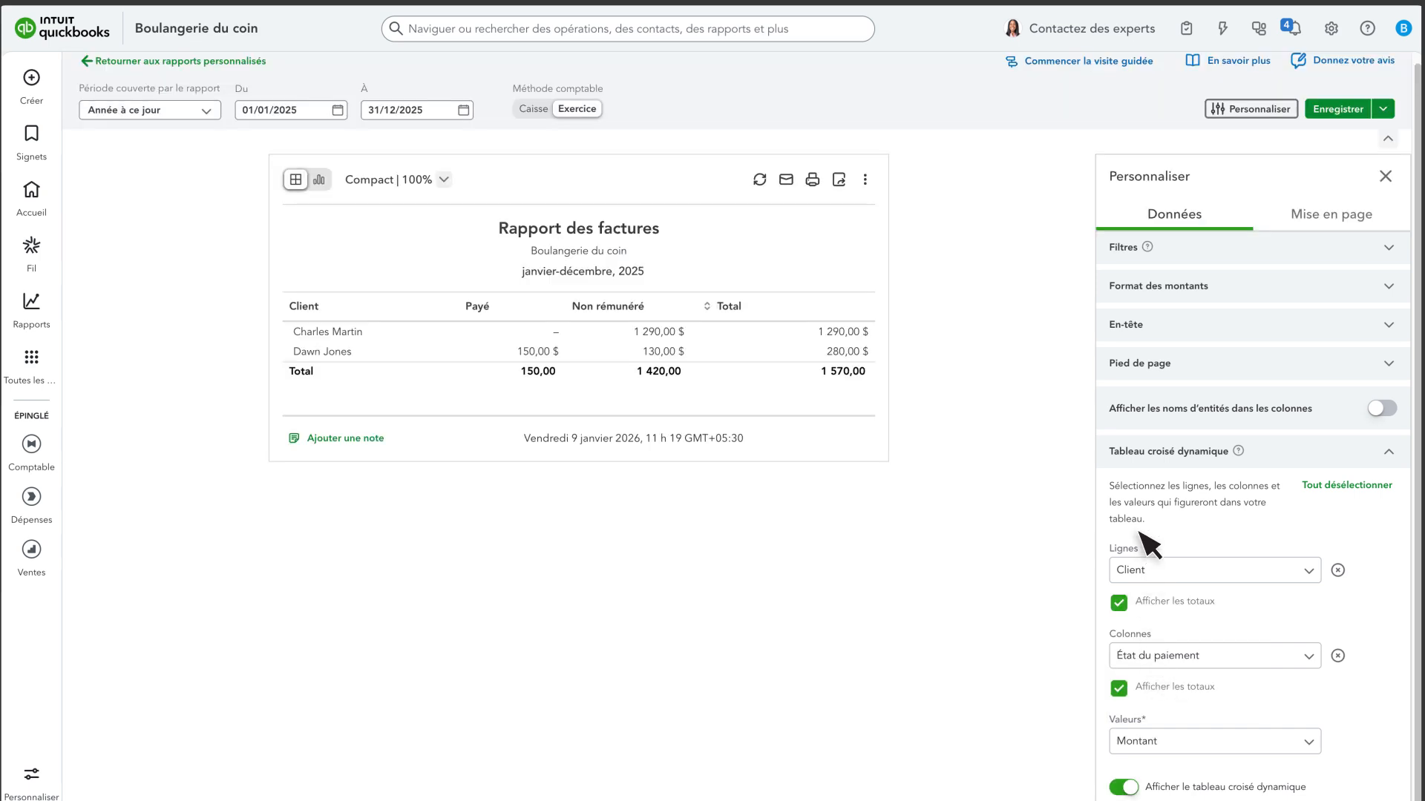
{"action": "left_click", "coordinate": [1135, 462]}
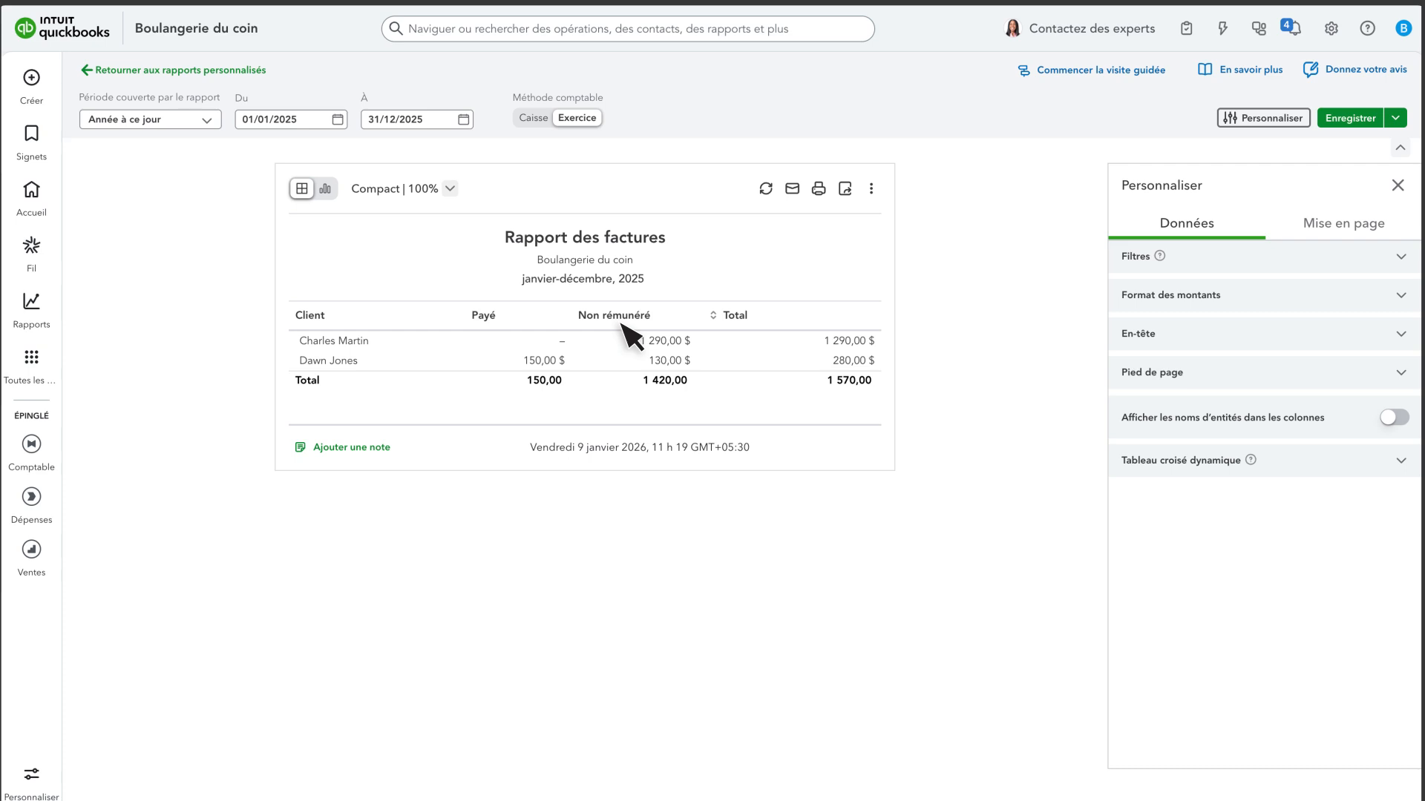
View the report's sharing and scheduling options, and rename the report title Factures par client
{"action": "left_click", "coordinate": [871, 188]}
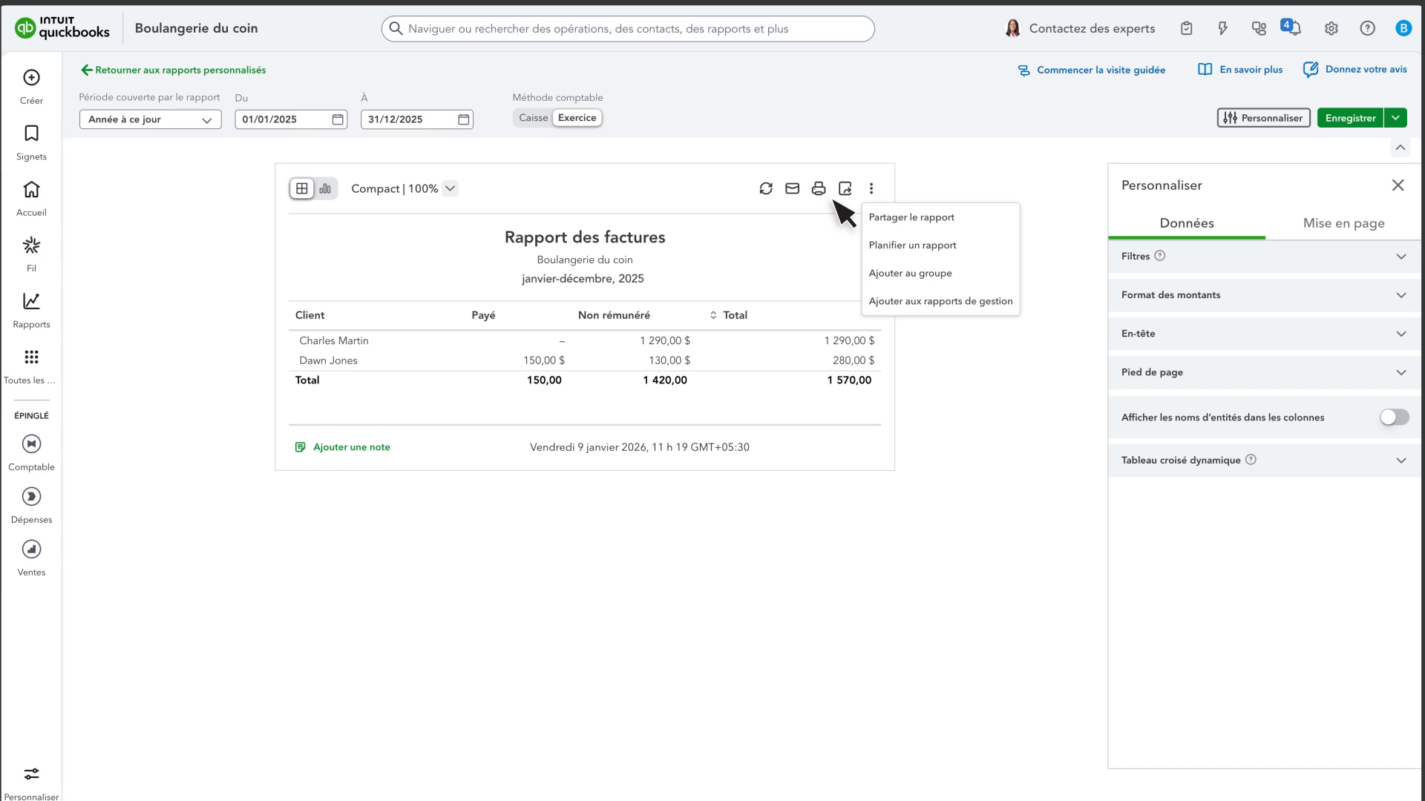
{"action": "left_click", "coordinate": [672, 239]}
{"action": "type", "text": "Factures par client"}
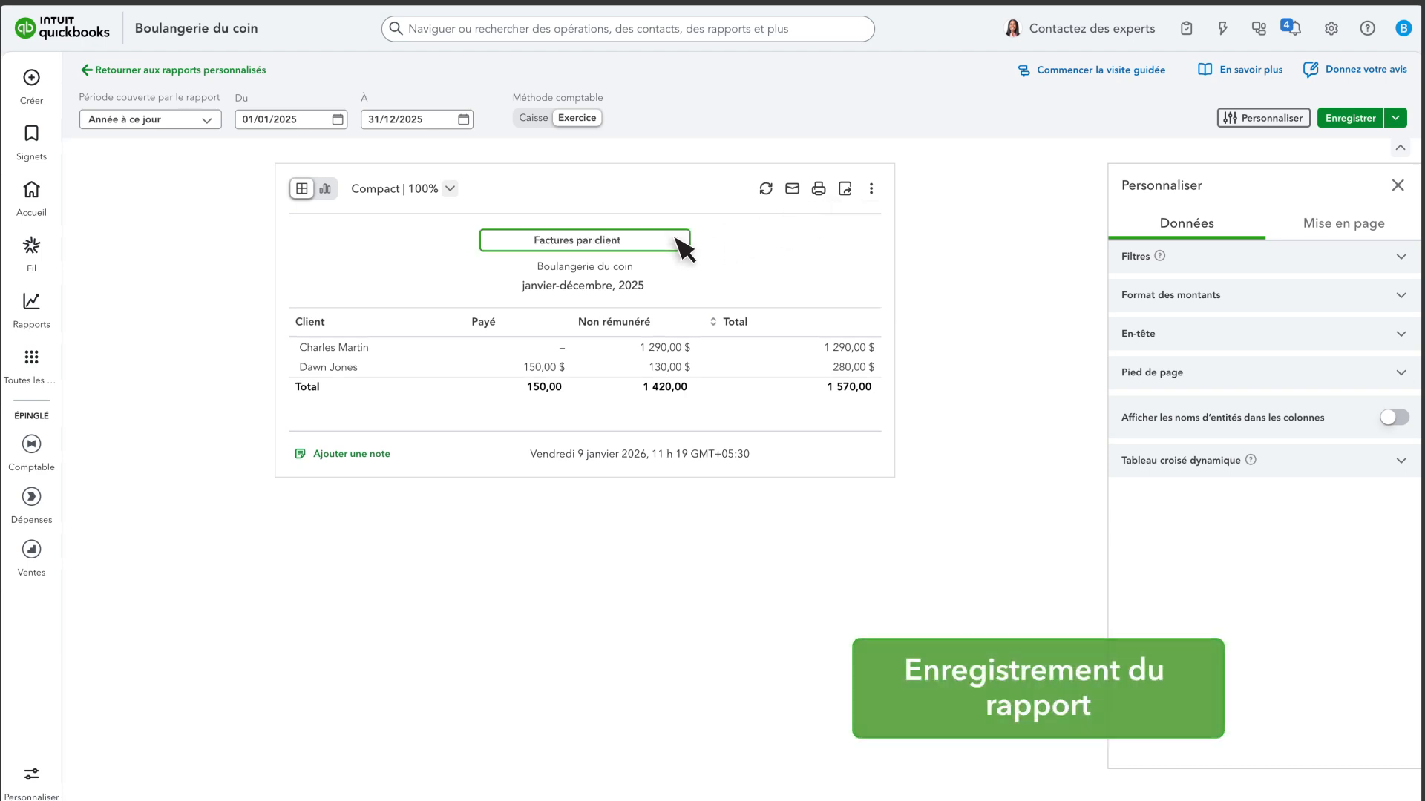
{"action": "key", "text": "Return"}
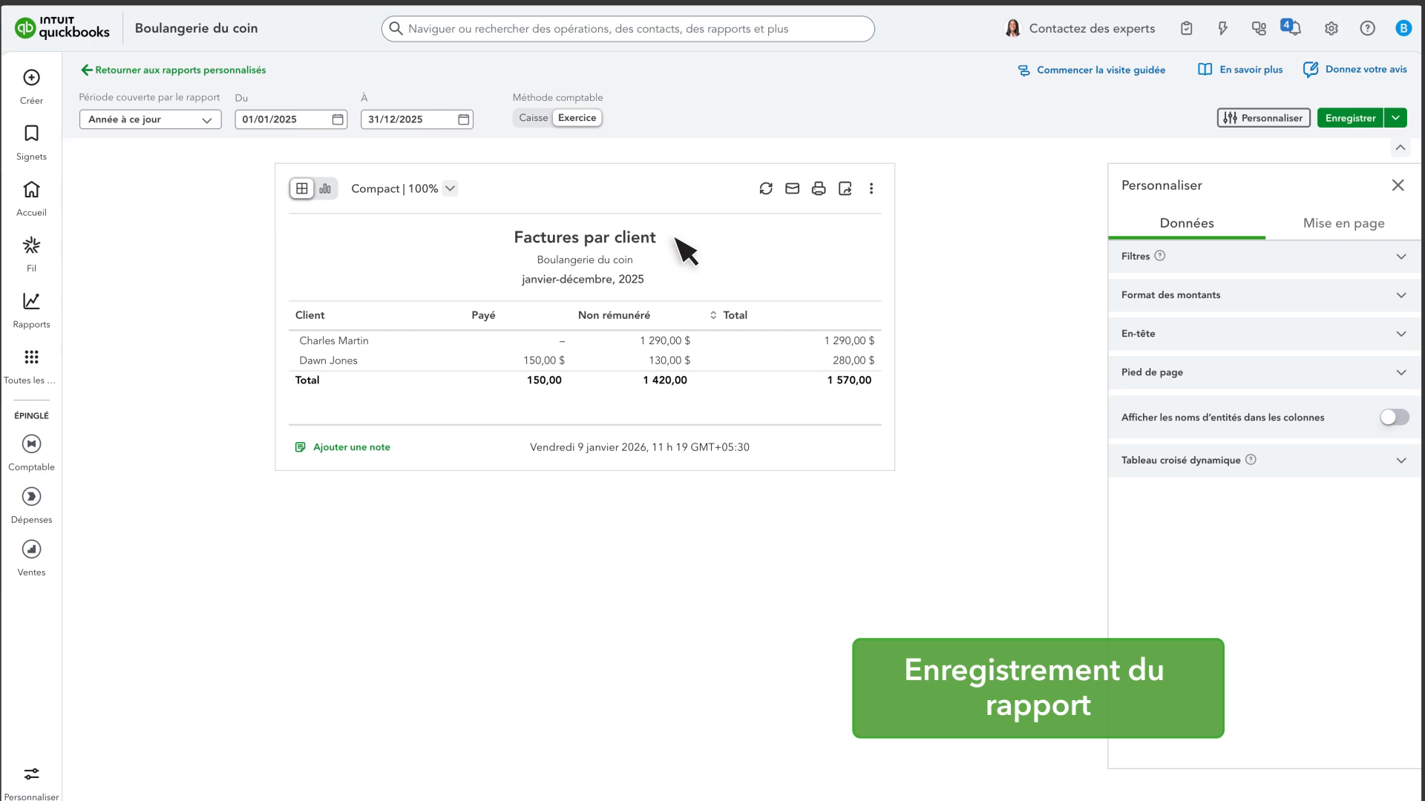
Save Factures par client as a new report with sharing with others enabled
{"action": "left_click", "coordinate": [1351, 120]}
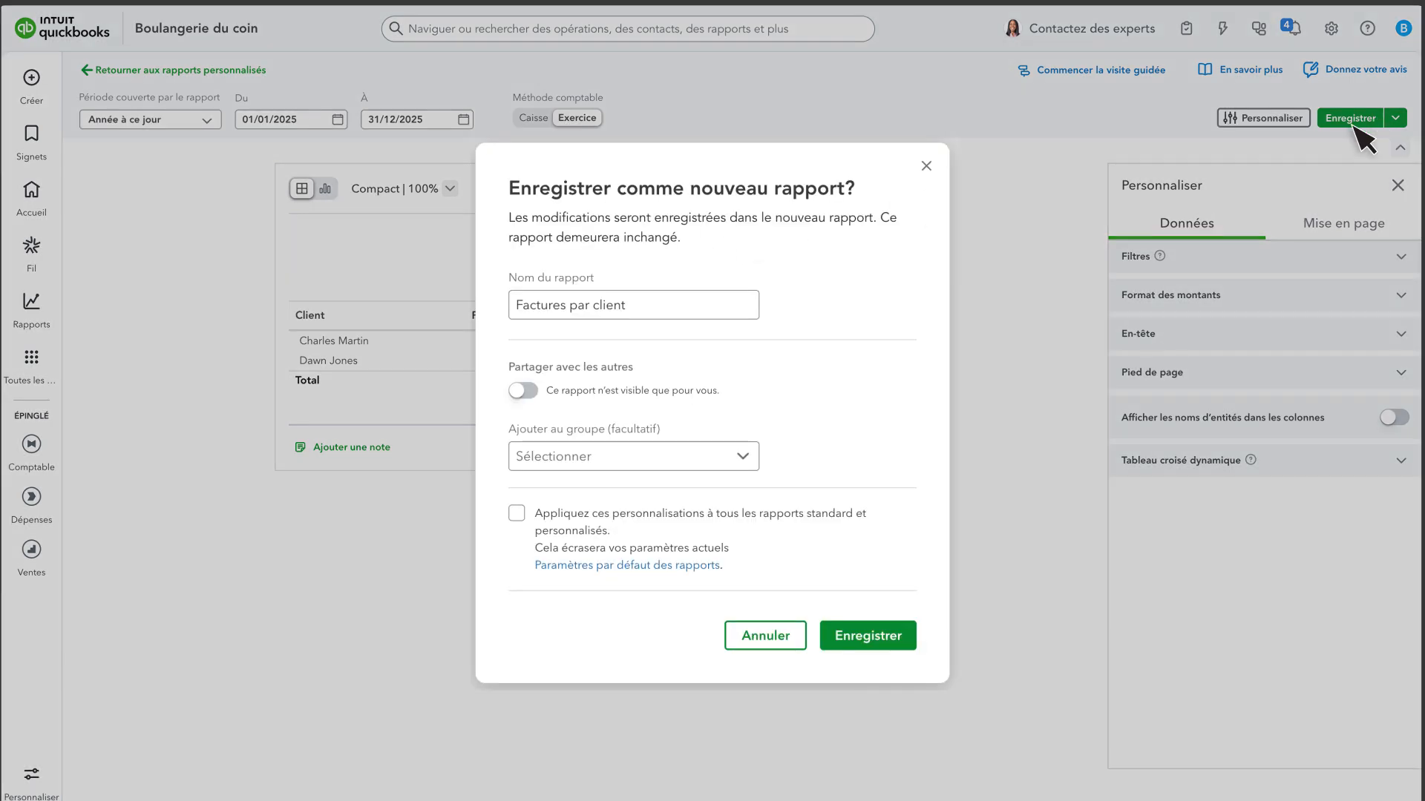
{"action": "left_click", "coordinate": [525, 391]}
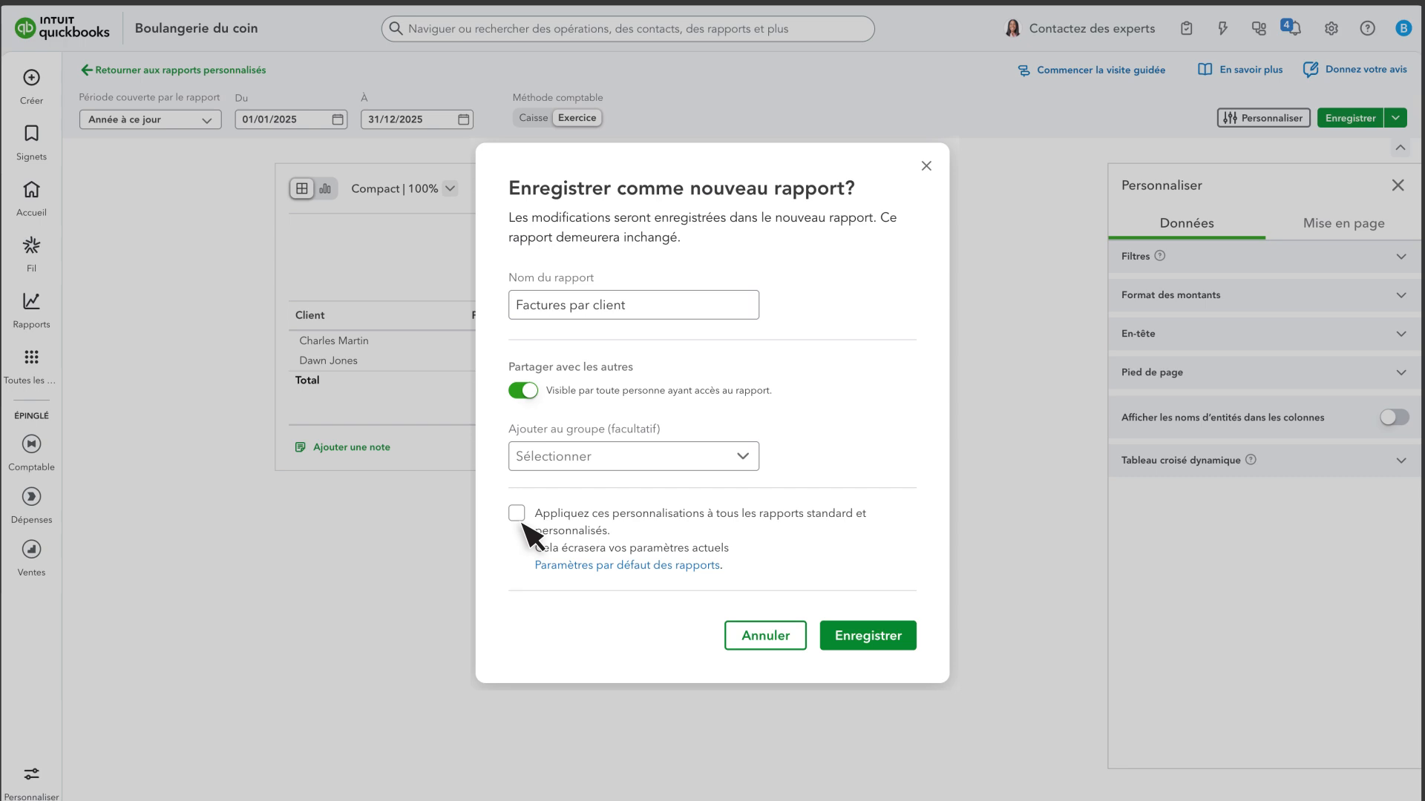
{"action": "left_click", "coordinate": [883, 640]}
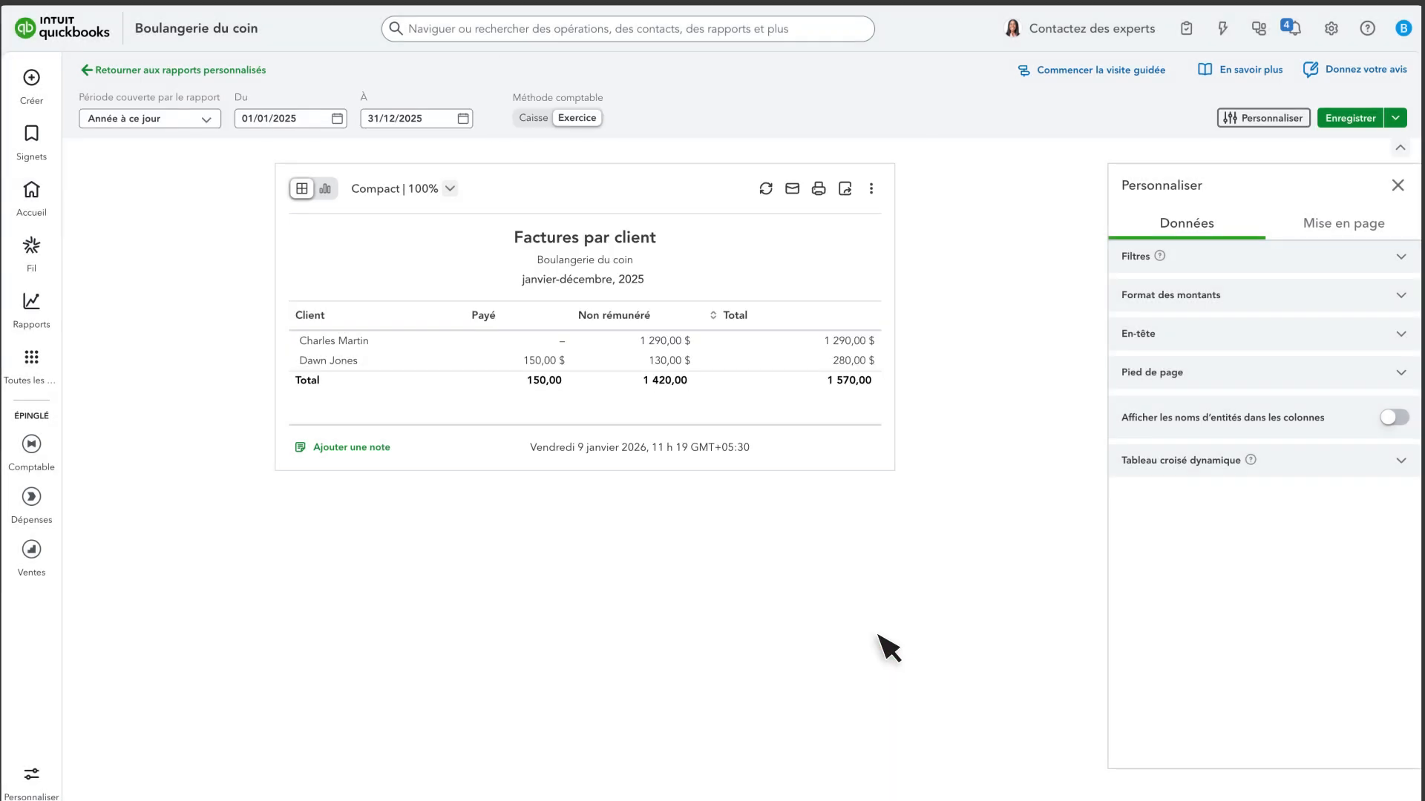
Open the saved Factures par client report from the list of custom reports
{"action": "left_click", "coordinate": [32, 303]}
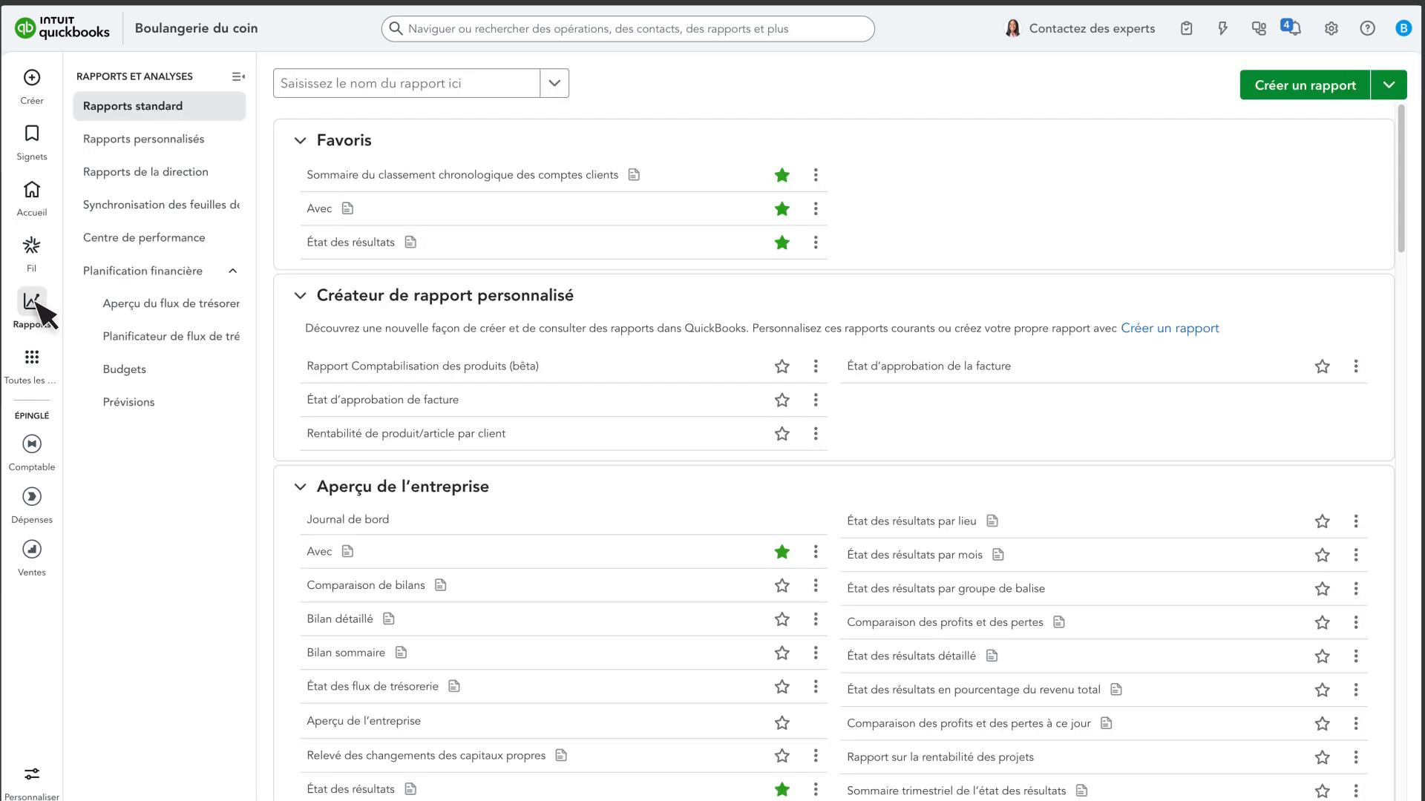
{"action": "left_click", "coordinate": [118, 139]}
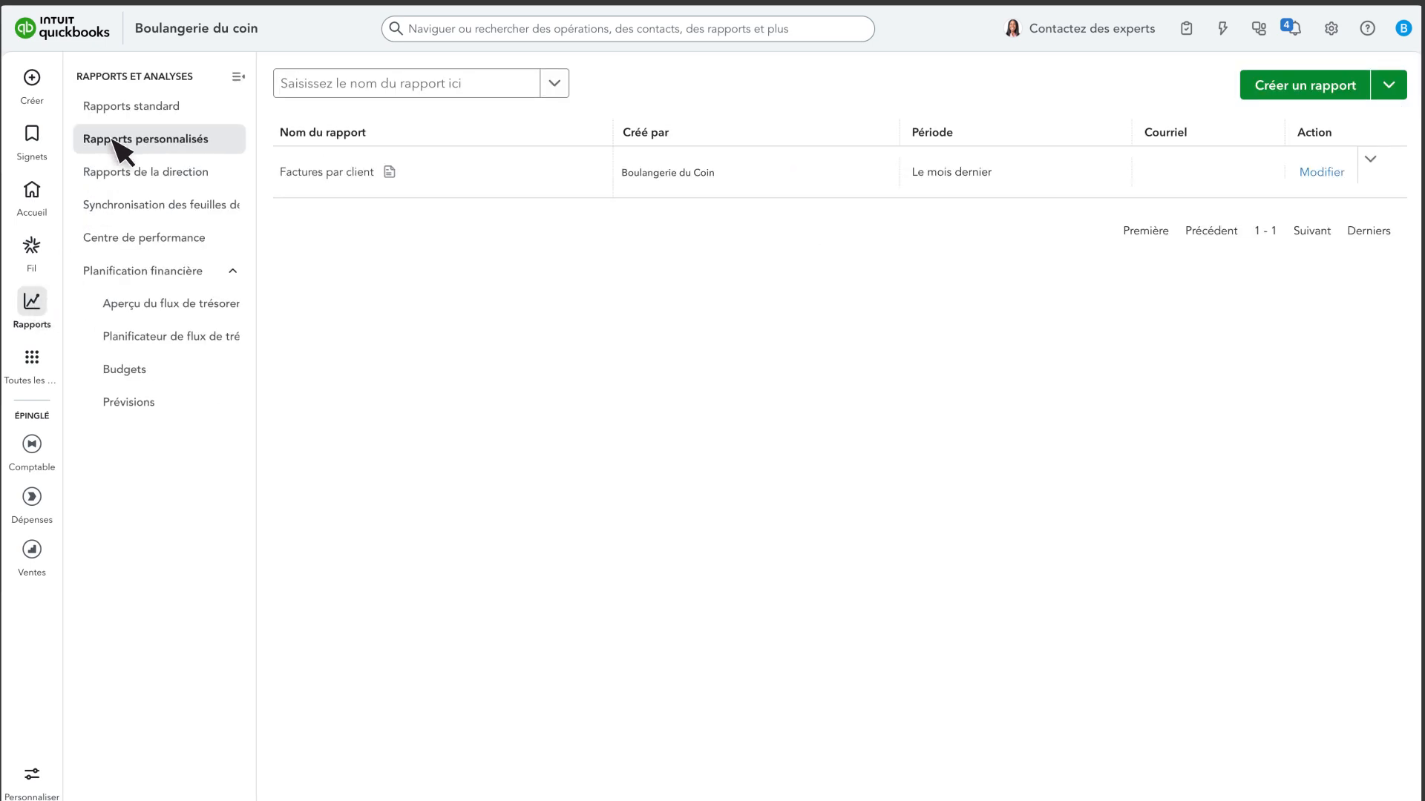
{"action": "left_click", "coordinate": [333, 173]}
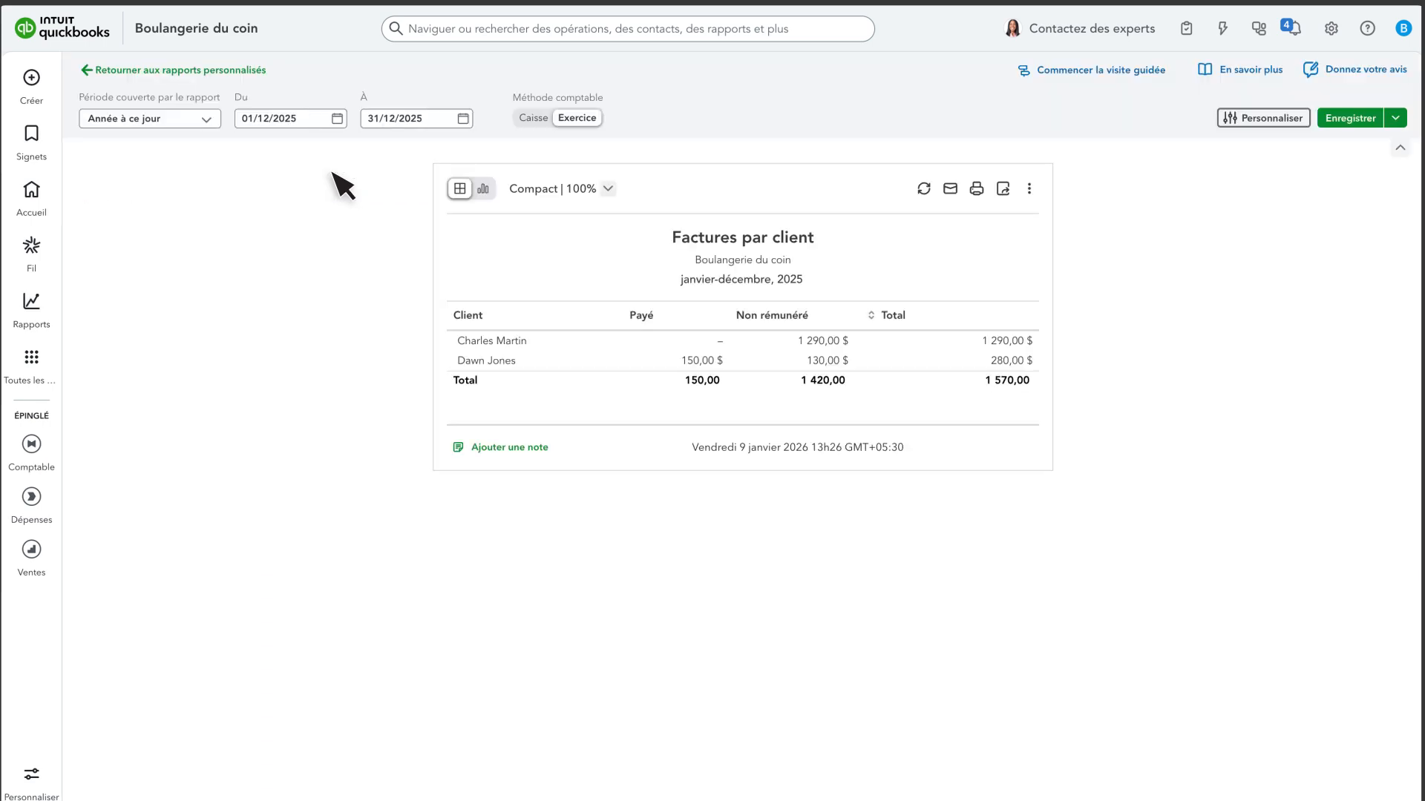